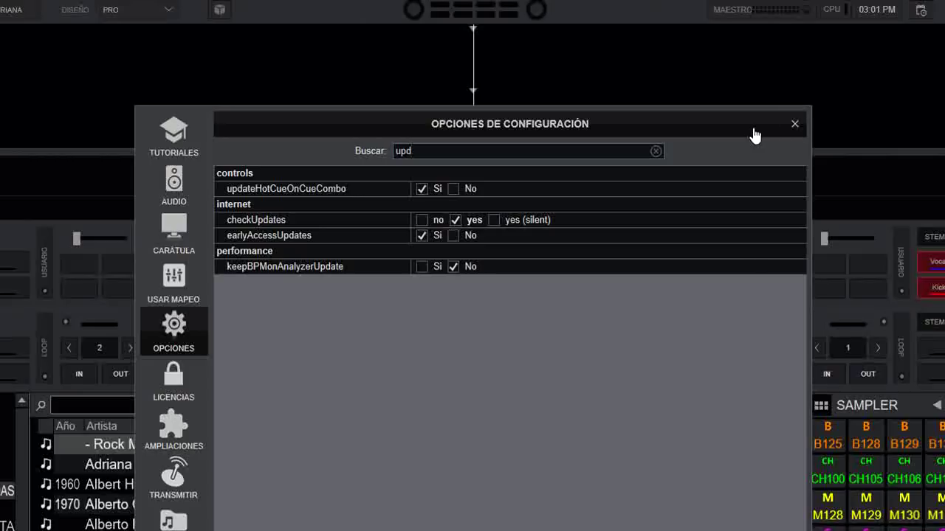
Close the configuration options, accept the detected Pioneer DDJ-SX controller and set its advanced EQ mode to EZRemix
click(794, 124)
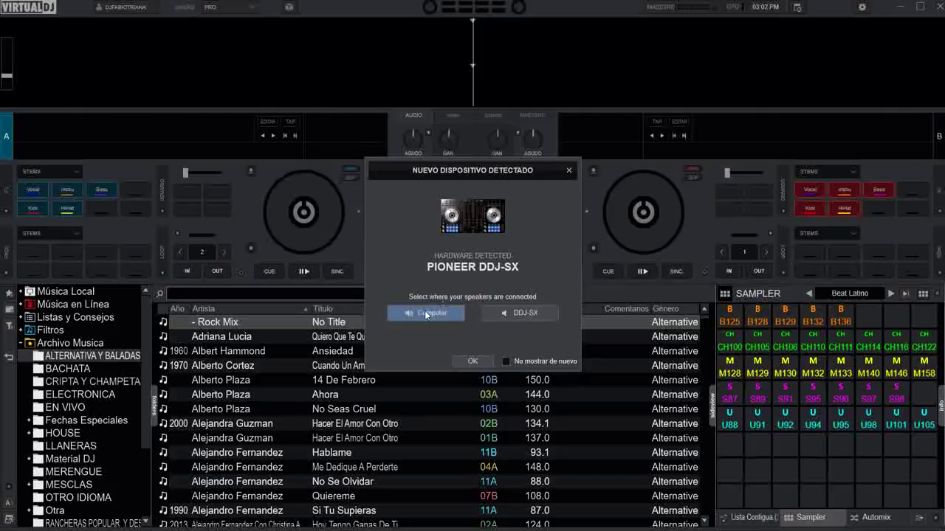
click(481, 361)
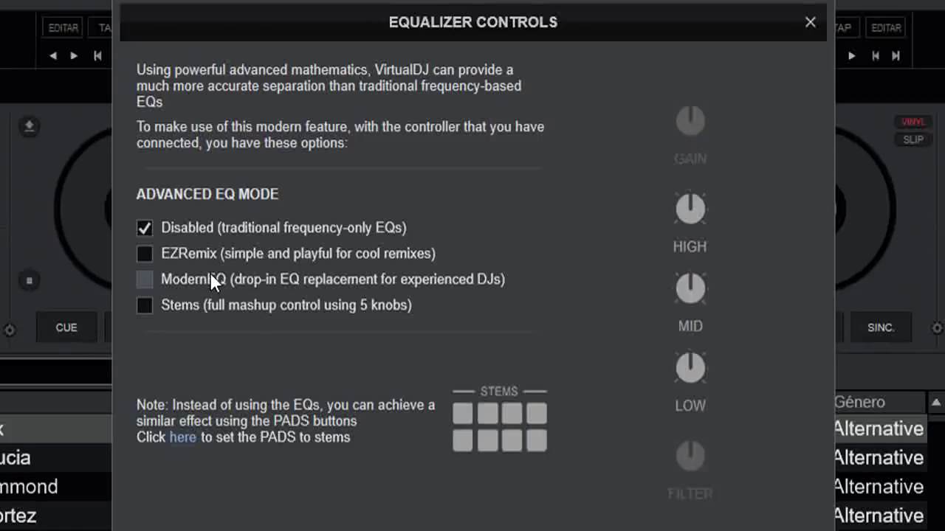
click(143, 254)
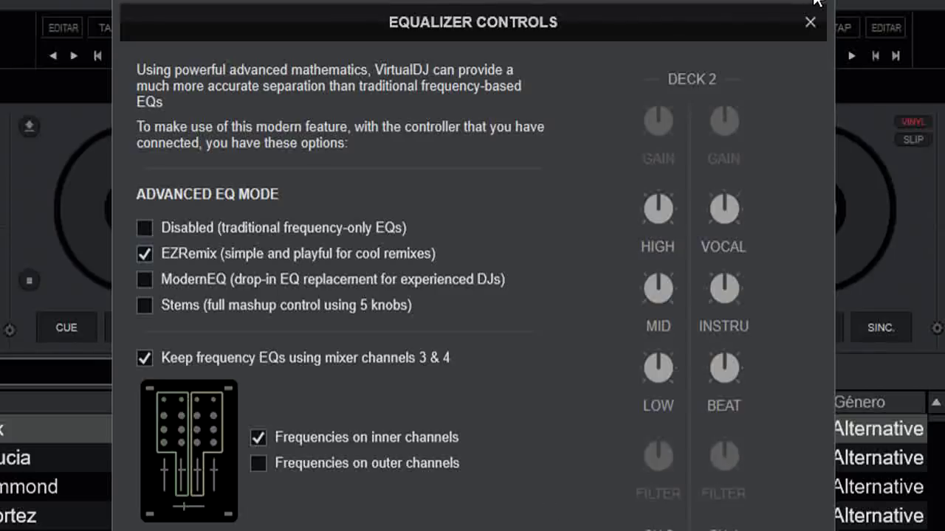
click(810, 23)
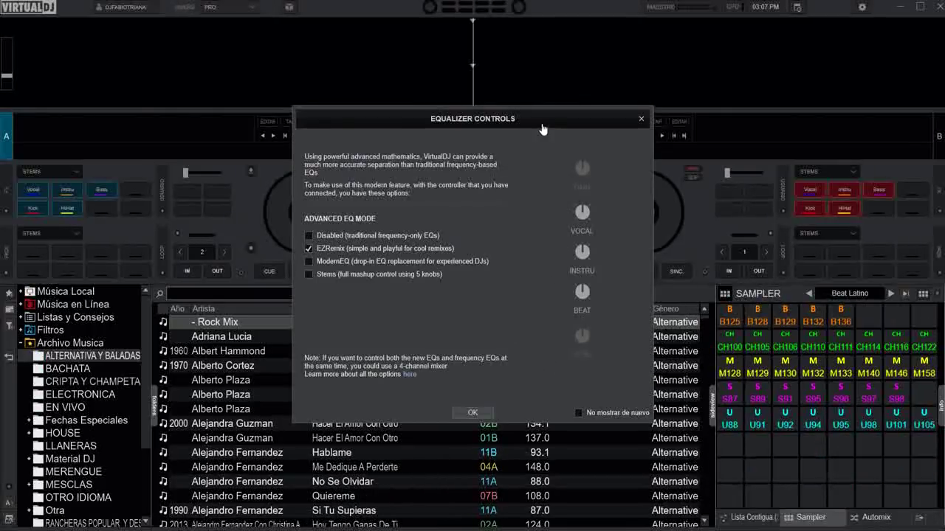
Reveal the on-screen mixer knobs, then compare the ModernEQ and Stems knob layouts before returning to EZRemix
drag(543, 124, 556, 266)
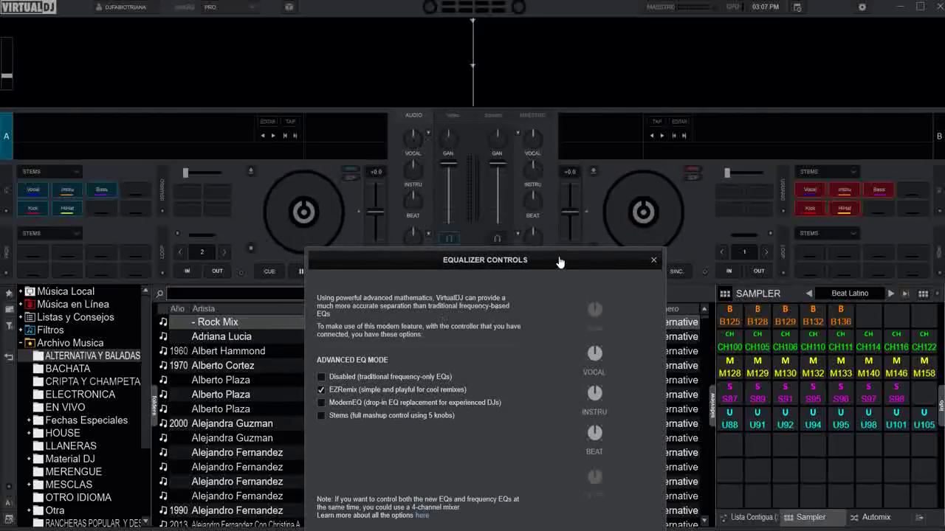
drag(554, 259, 582, 101)
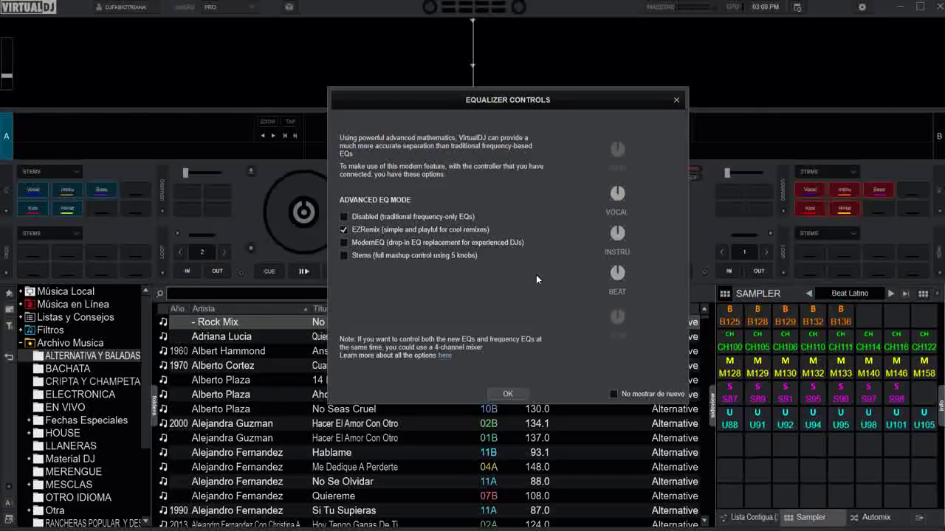
click(345, 242)
click(344, 255)
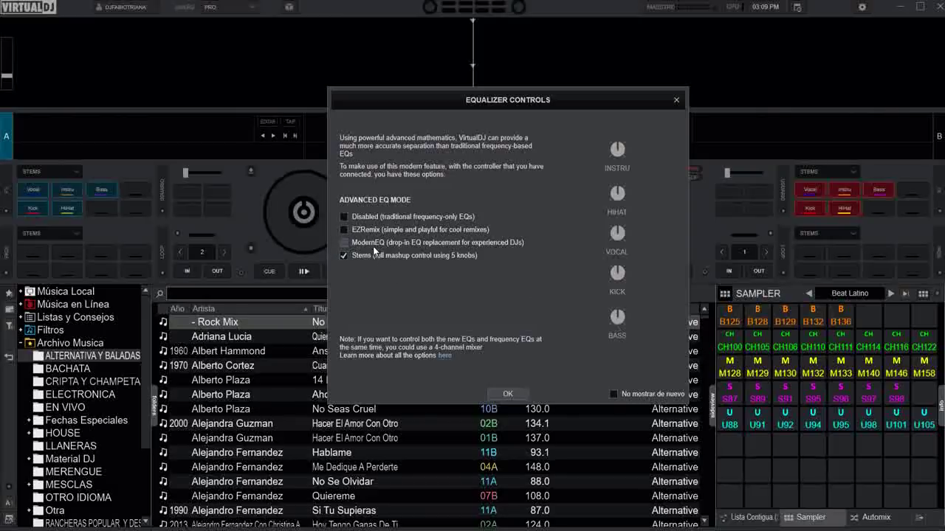
click(345, 242)
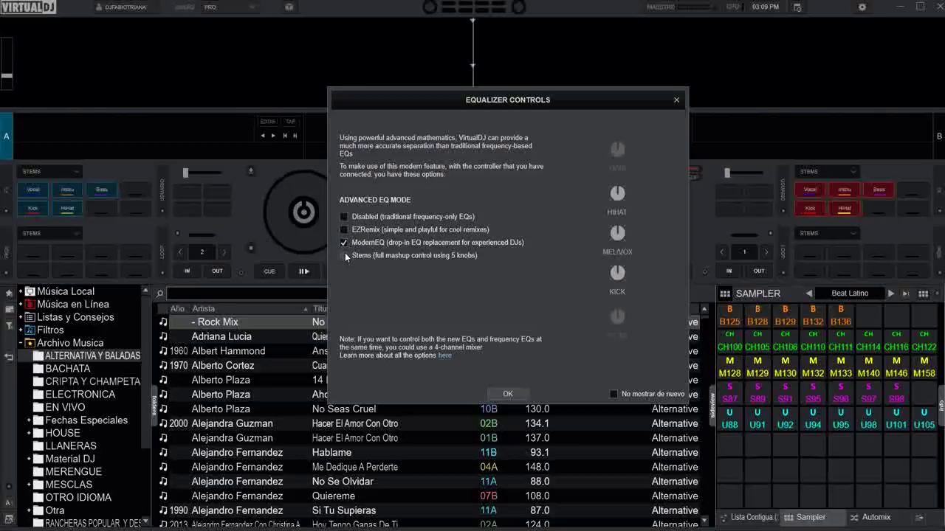
click(344, 256)
click(344, 242)
click(345, 255)
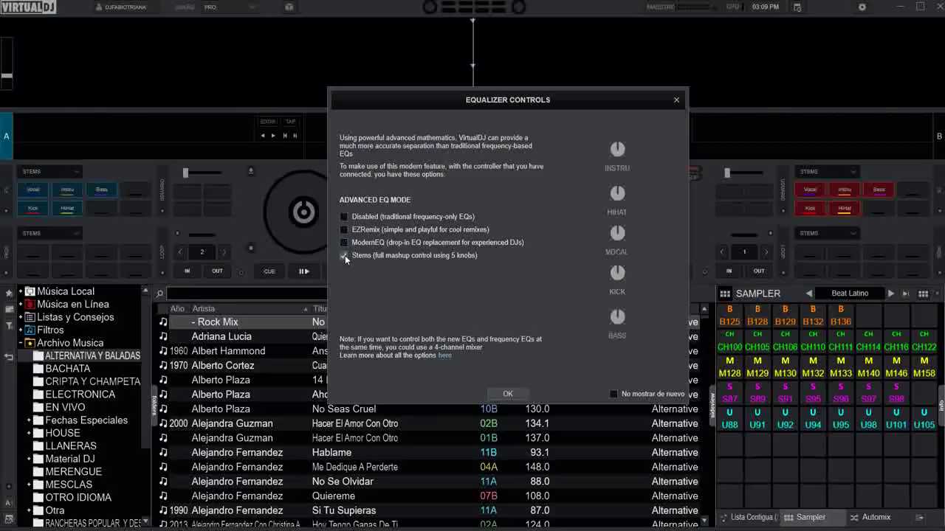
click(344, 242)
click(344, 229)
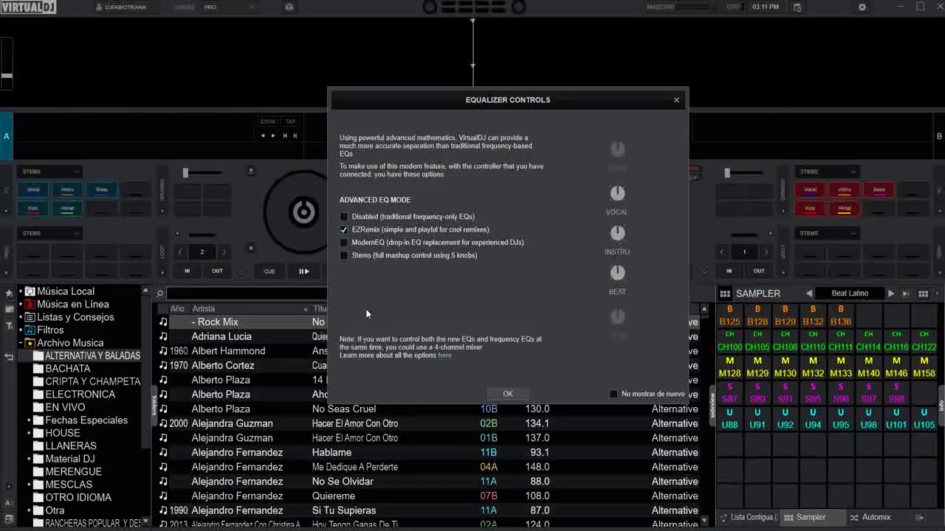
Try the Stems, ModernEQ and Disabled EQ modes again, then reselect EZRemix and close the equalizer settings
click(344, 254)
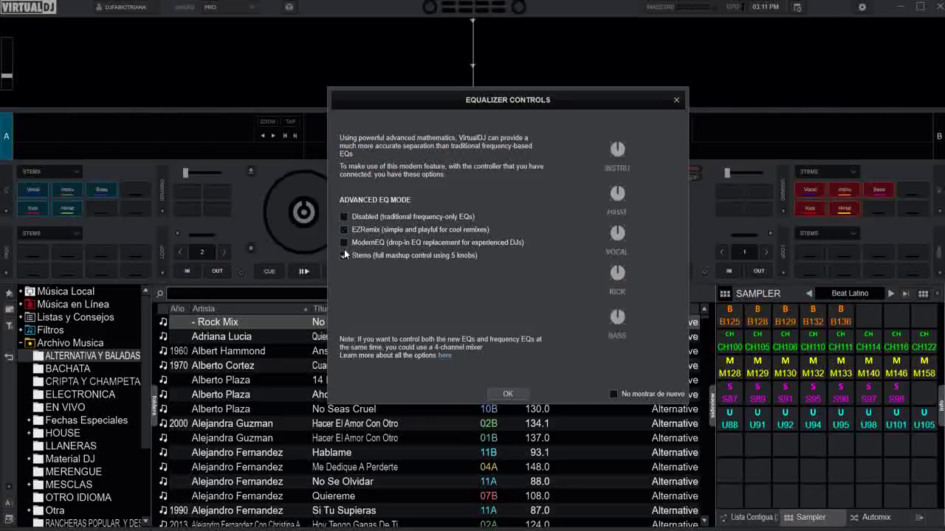
click(344, 242)
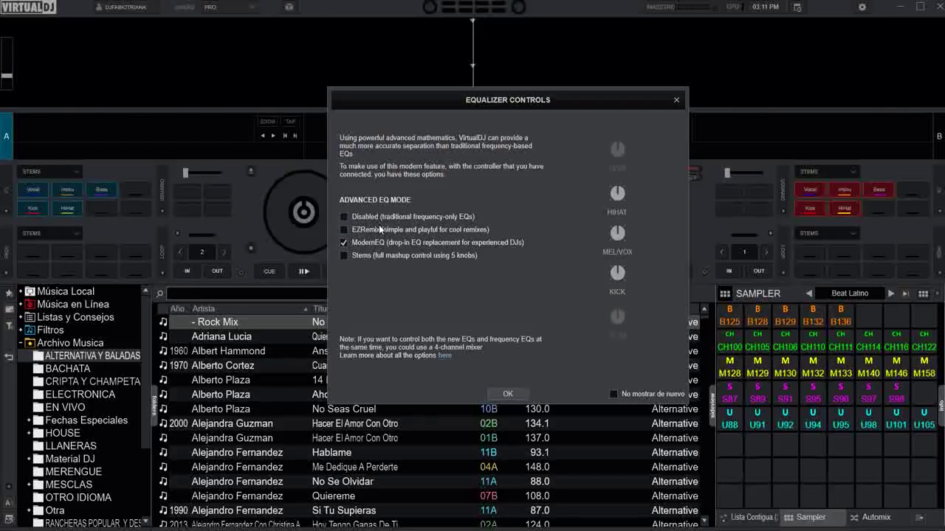
click(367, 255)
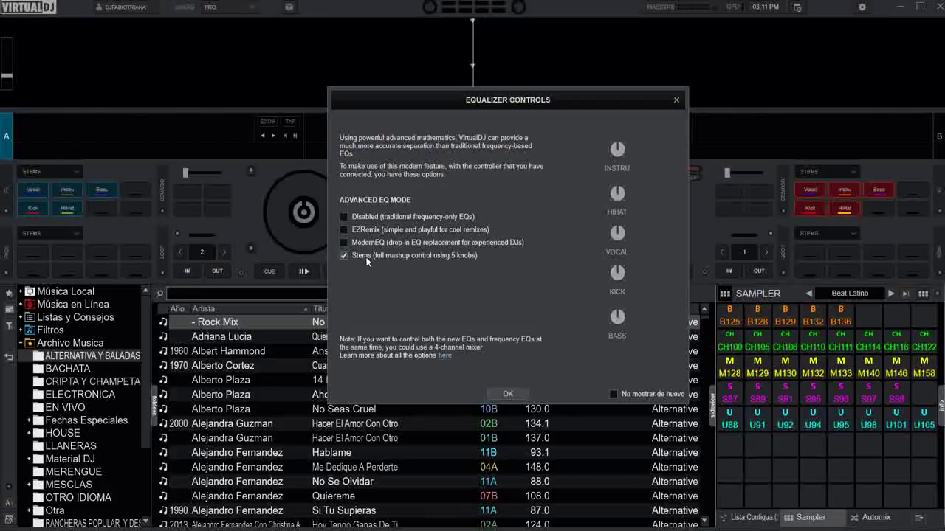
click(344, 243)
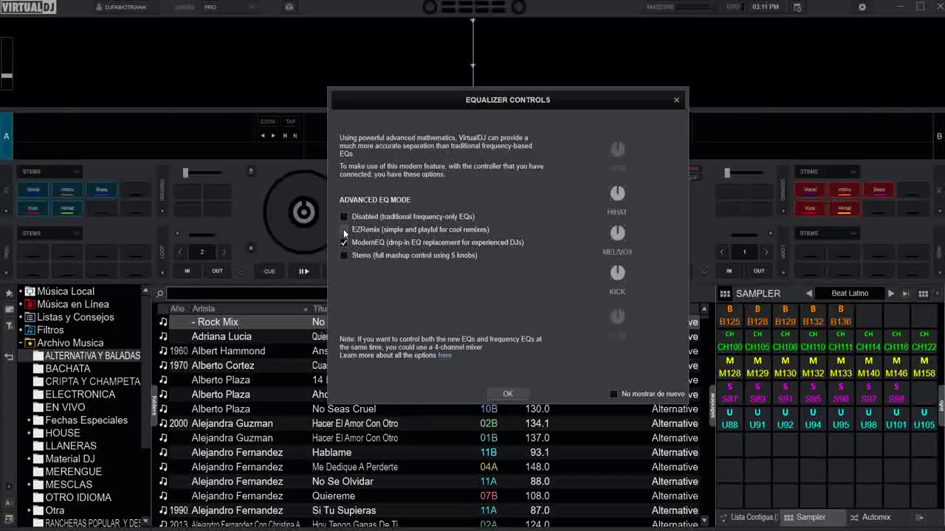
click(342, 217)
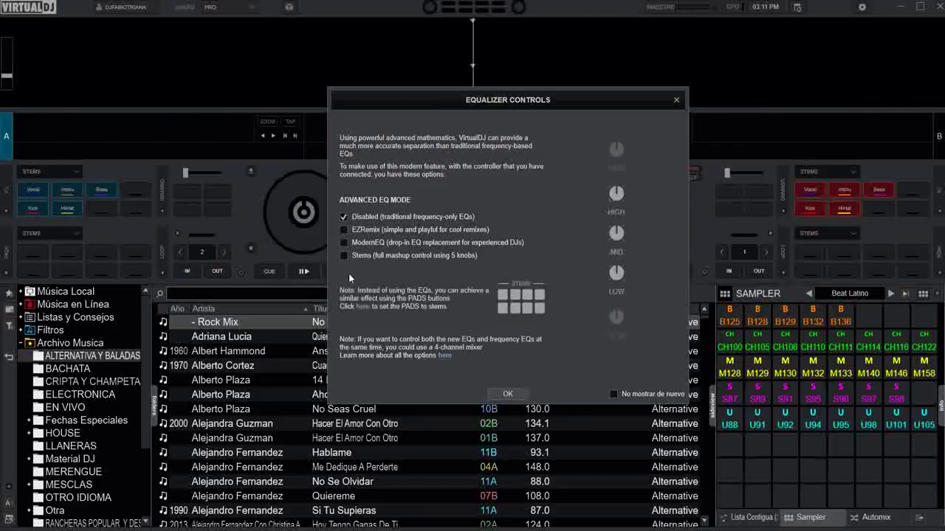
click(344, 230)
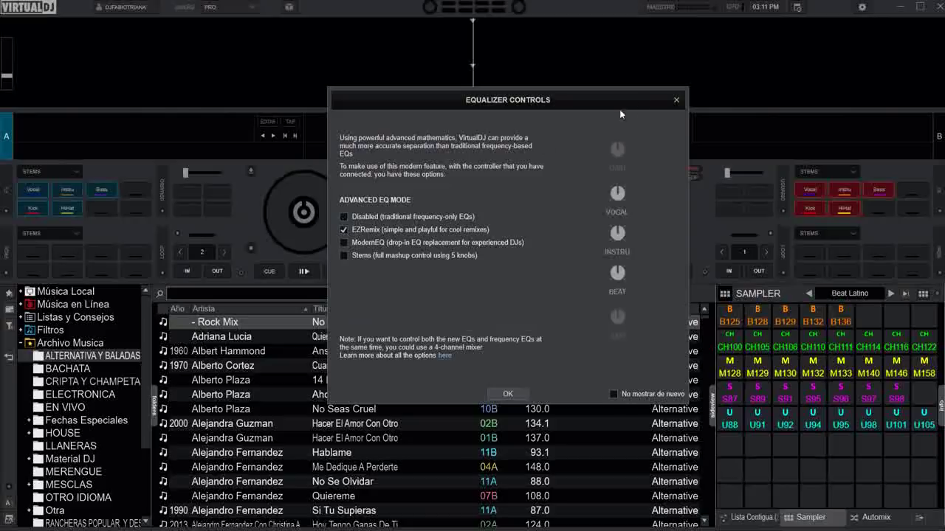
click(677, 100)
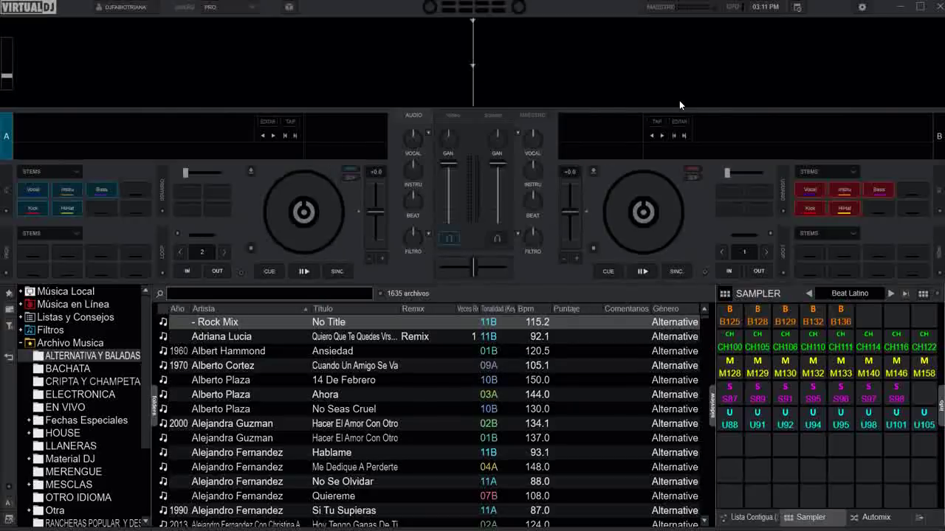
Restart the program, accept the detected Pioneer DDJ-SX and move the equalizer settings slightly higher
click(939, 15)
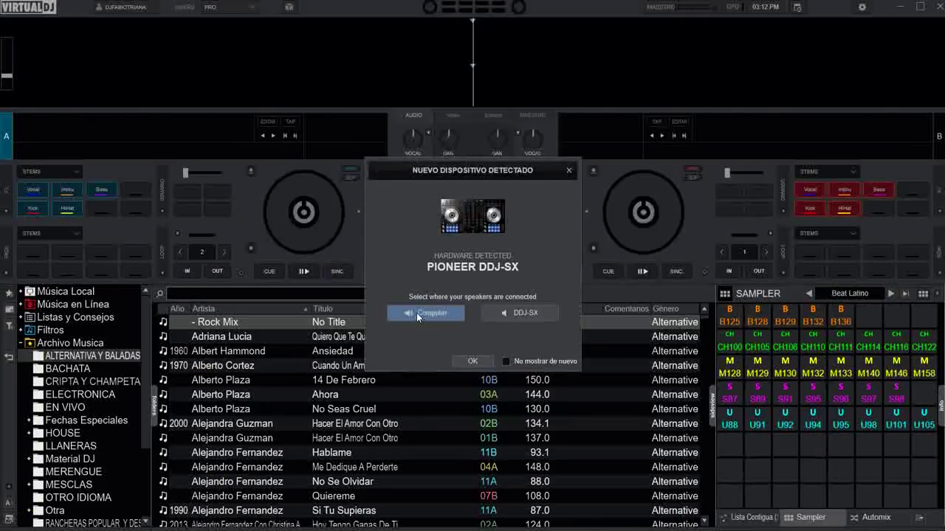
click(477, 360)
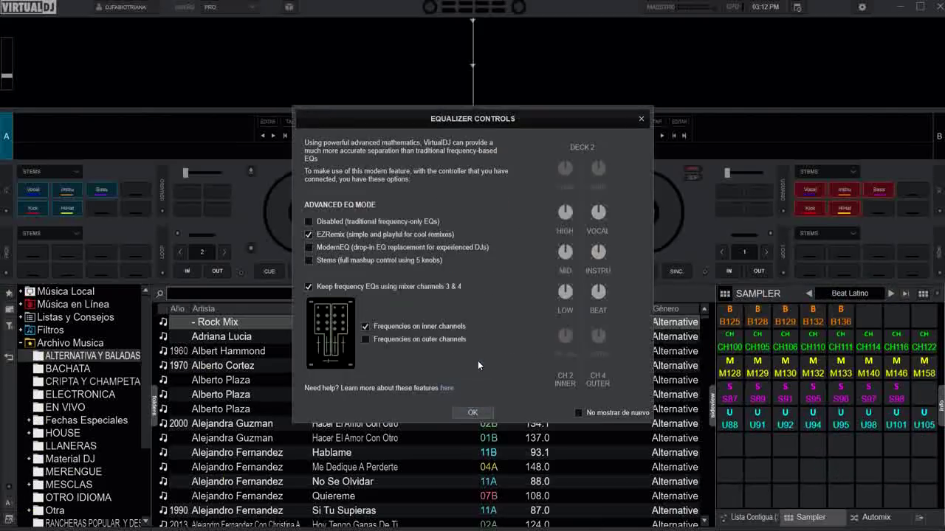
drag(526, 123, 537, 104)
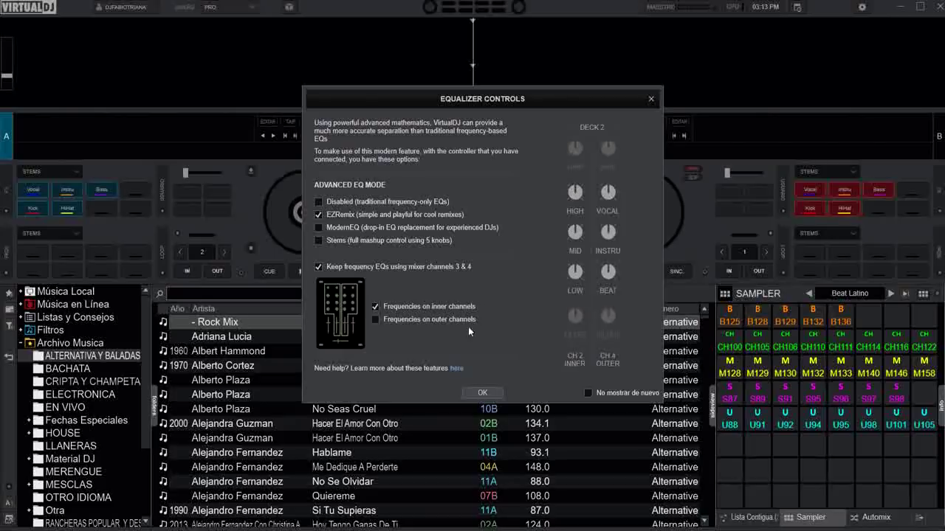
Try frequency EQs on the outer channels and switched off, then restore them on the inner channels using mixer channels 3 & 4
click(376, 319)
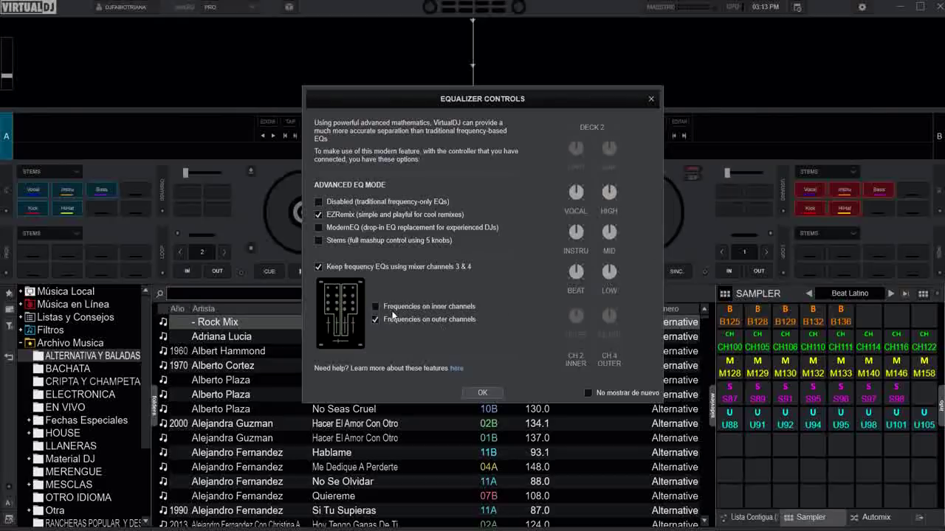
click(375, 307)
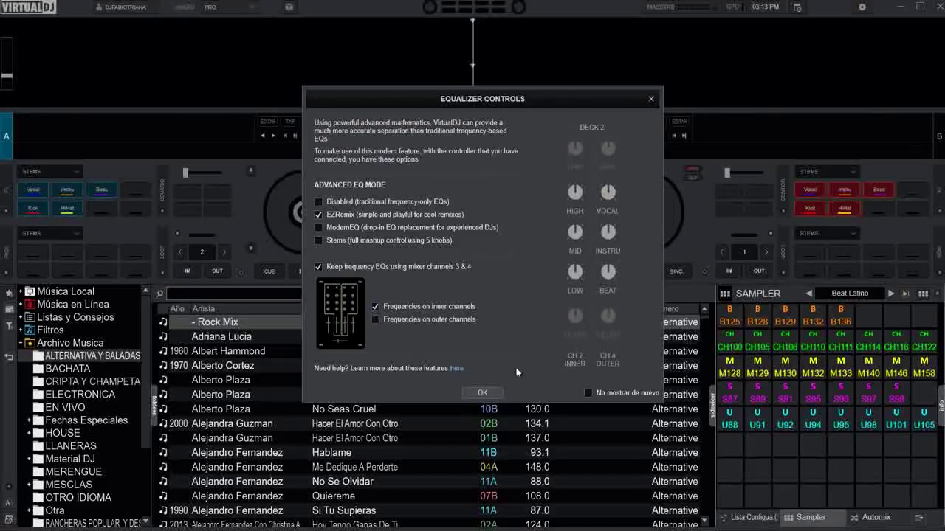
click(319, 267)
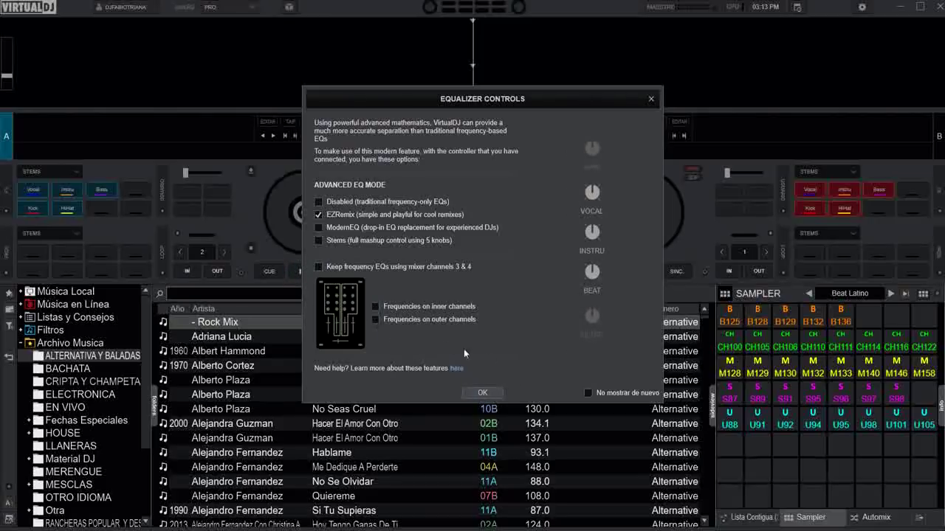
click(317, 266)
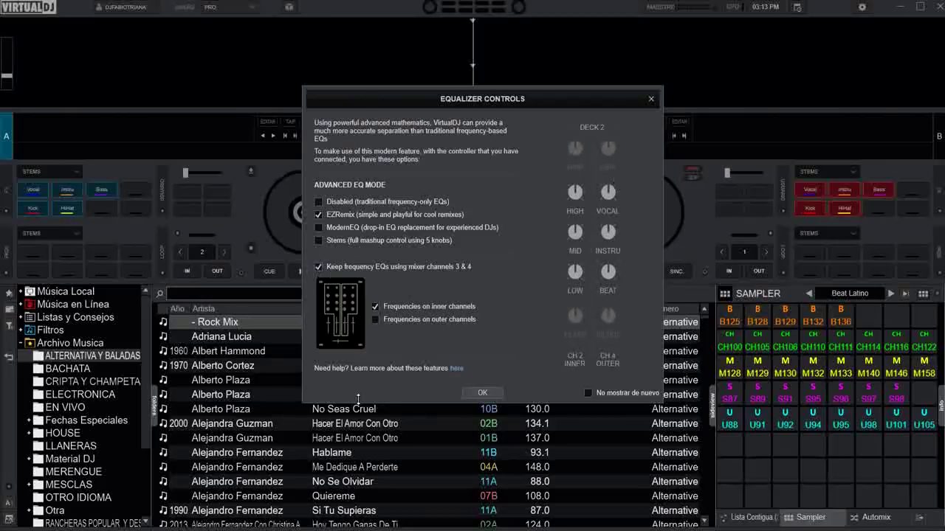
Try ModernEQ, Stems and EZRemix with the four-channel layout, then set the advanced EQ mode to Disabled and confirm
click(318, 228)
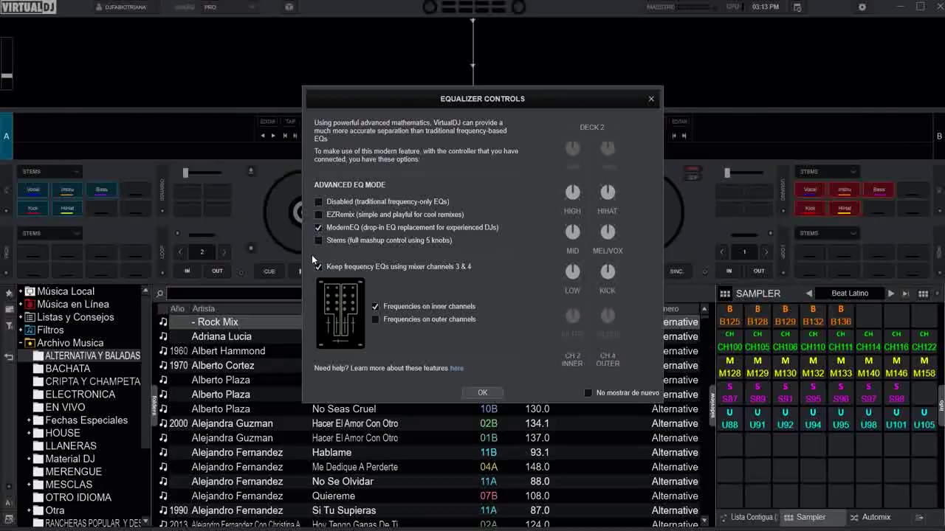
click(318, 241)
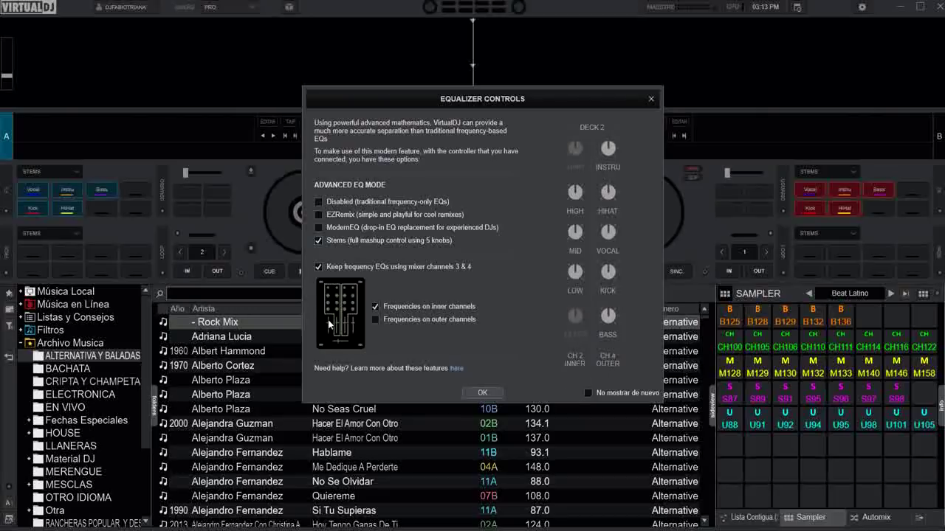
click(317, 215)
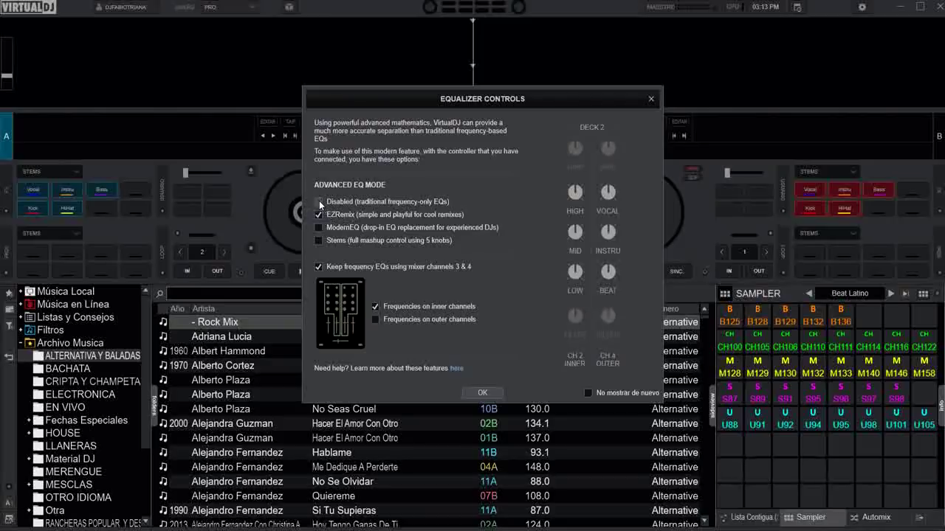
click(319, 202)
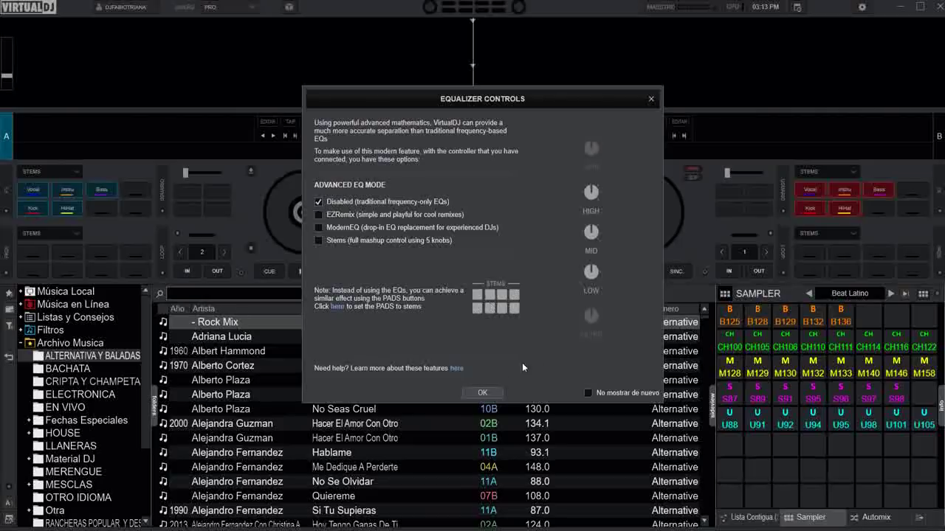
click(484, 392)
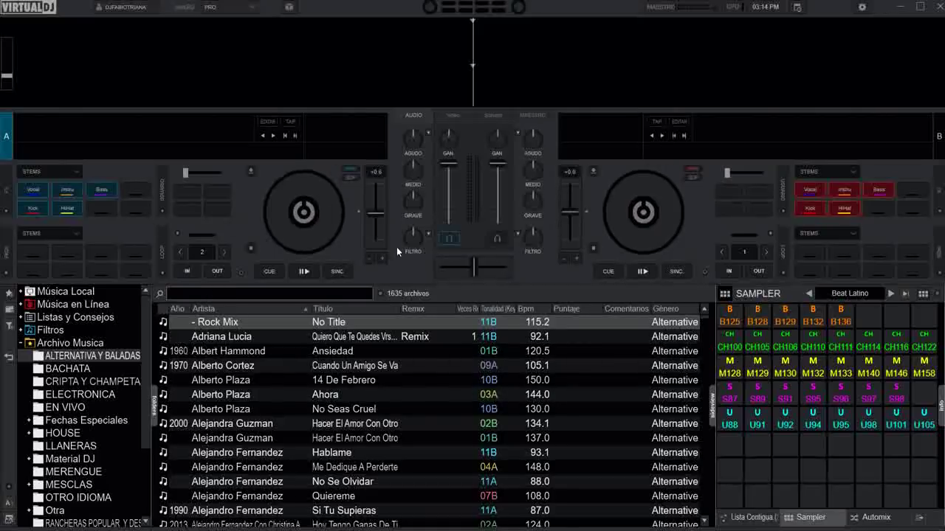
Find "Dejame Quererte" in the ALTERNATIVA Y BALADAS folder and load it onto deck A
scroll(293, 376, down, 10)
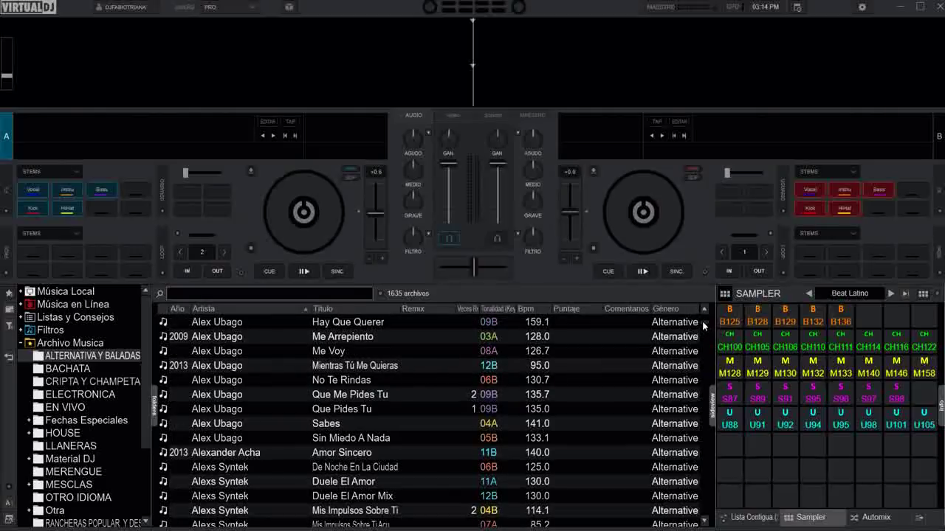
drag(702, 322, 712, 420)
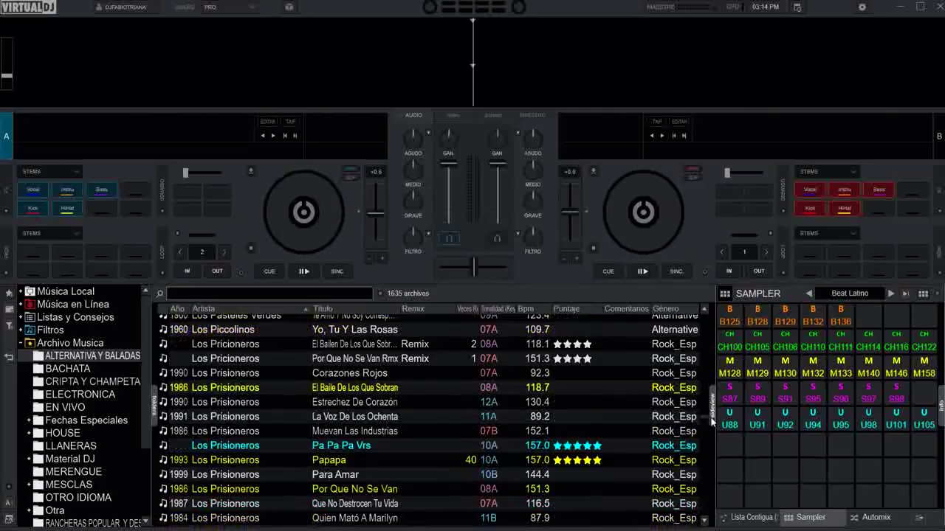
scroll(537, 412, down, 15)
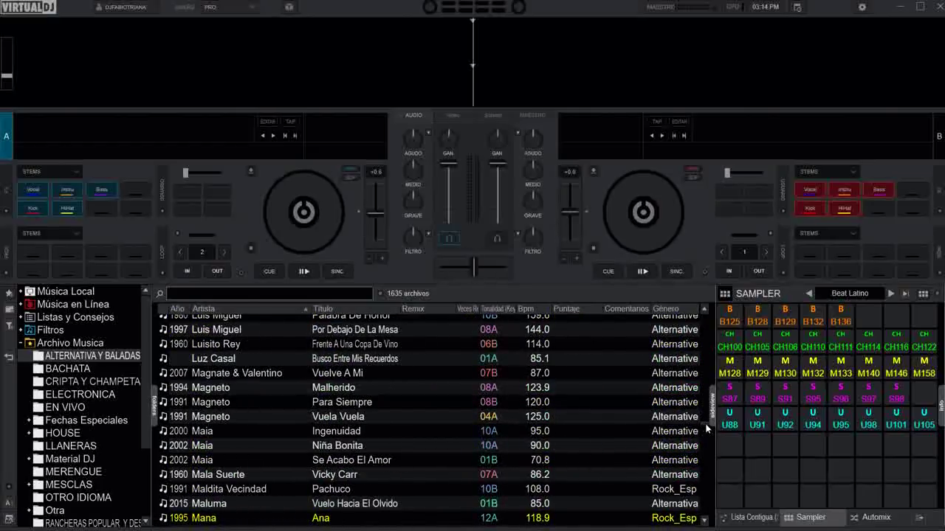
drag(703, 422, 704, 504)
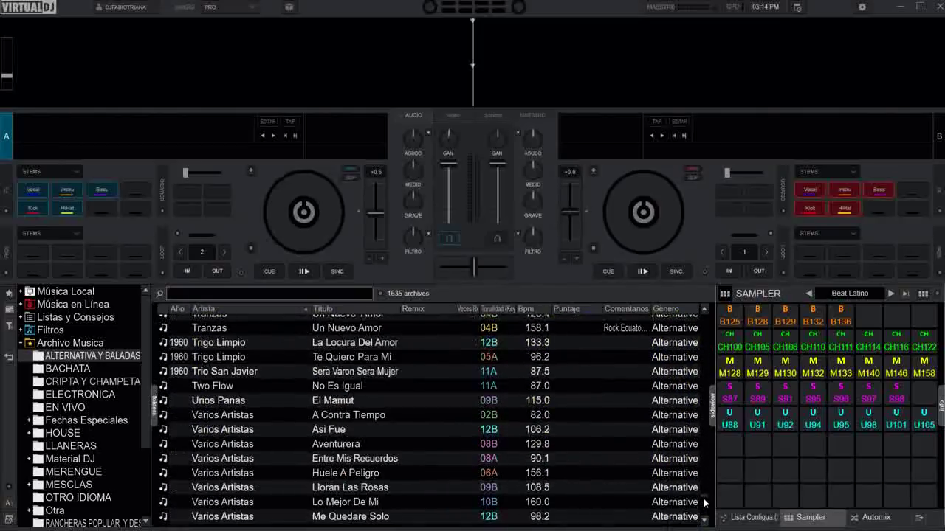
scroll(519, 412, down, 10)
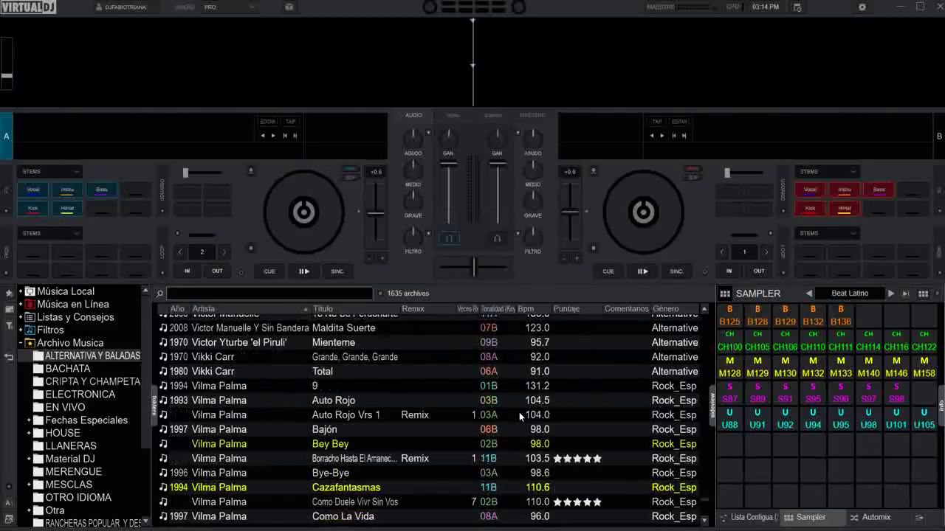
scroll(519, 411, down, 3)
scroll(519, 412, up, 2)
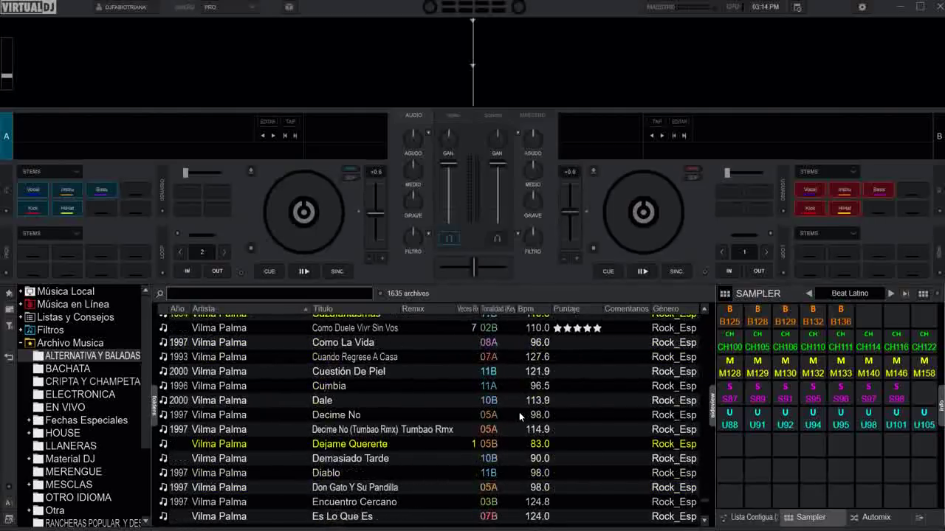
drag(230, 447, 304, 214)
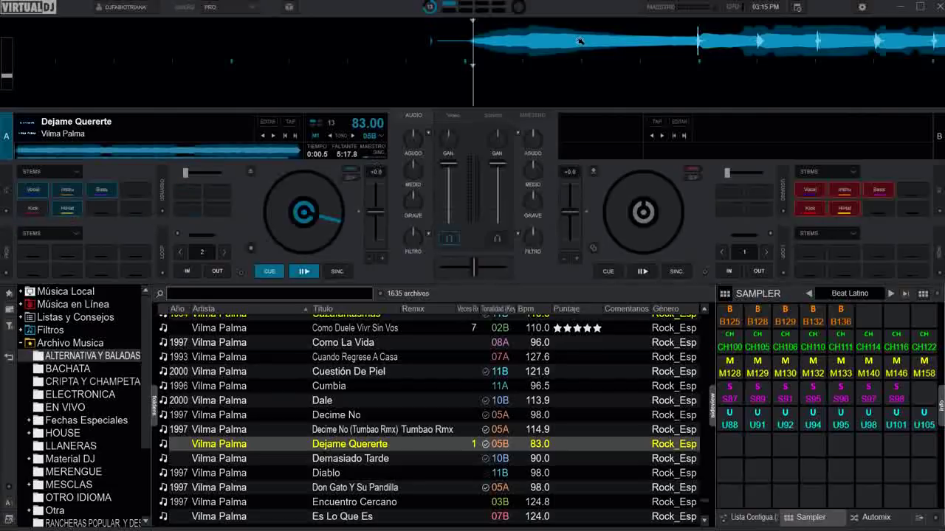
Move the crossfader fully to deck A and play its opening in short bursts while muting the Kick and Vocal stems, finishing at the cue point
drag(473, 263, 440, 264)
click(298, 273)
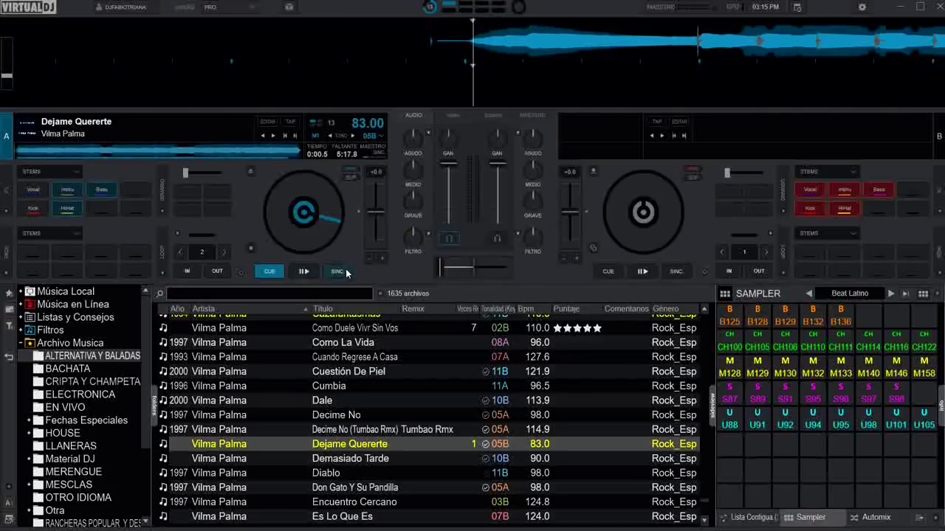
click(305, 272)
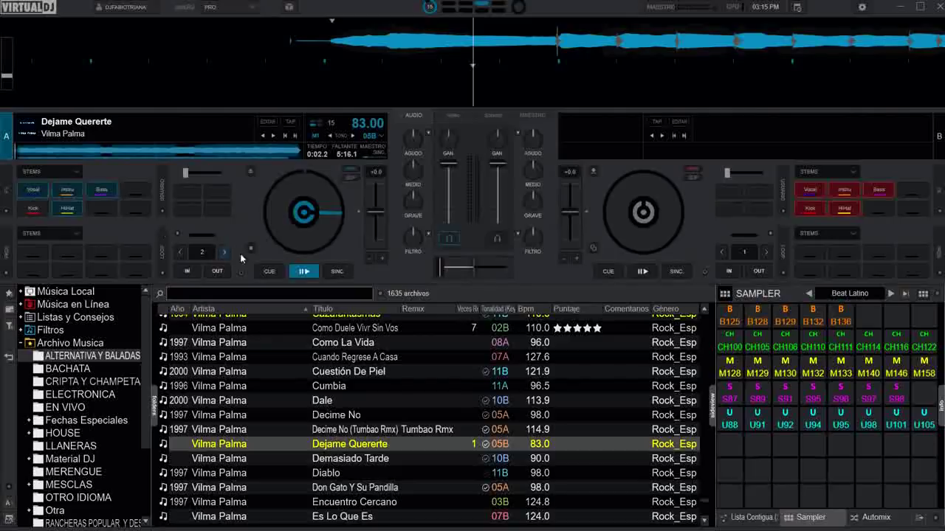
click(304, 271)
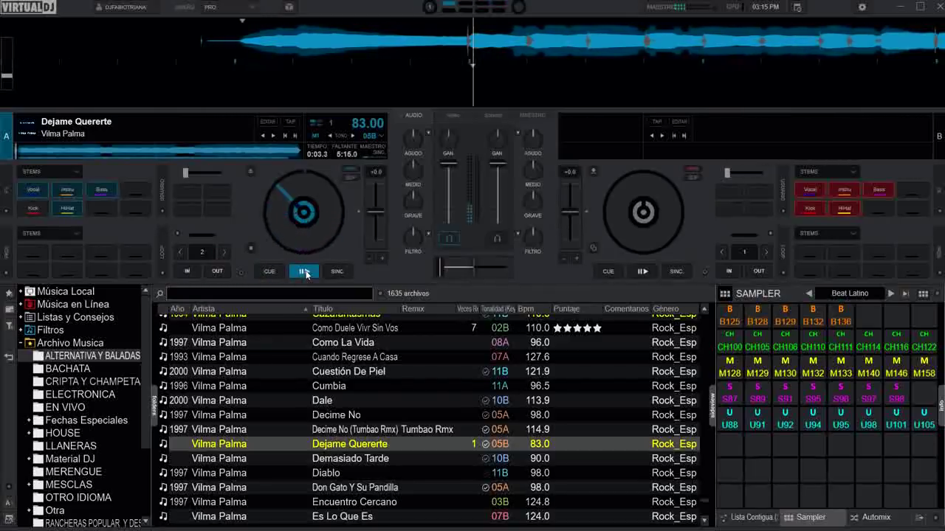
click(303, 272)
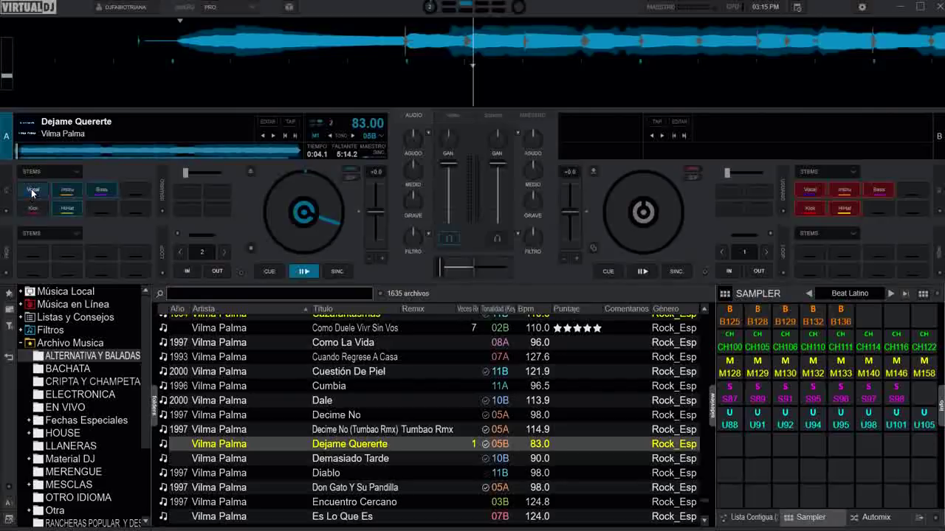
click(303, 272)
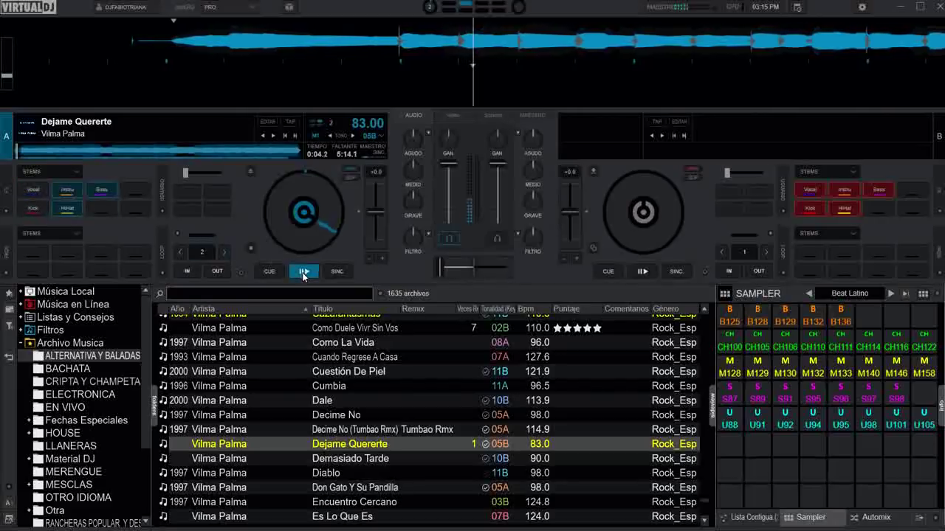
click(268, 273)
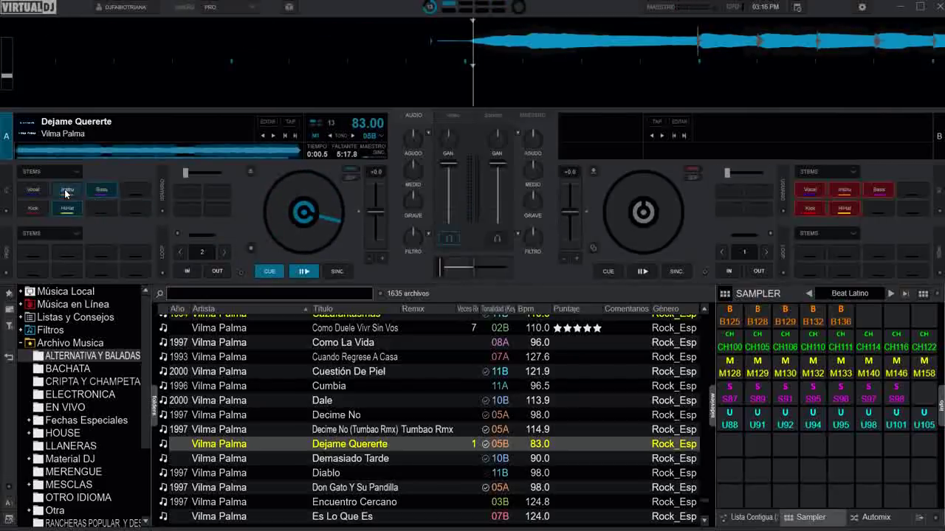
Play deck A while muting the Instru, HiHat and Bass stems, and return the track to its cue point
click(313, 273)
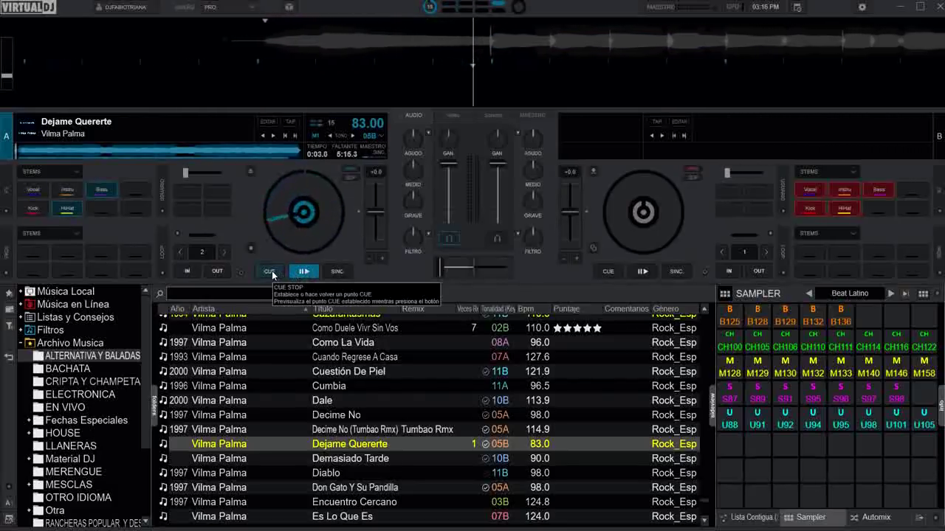
click(102, 190)
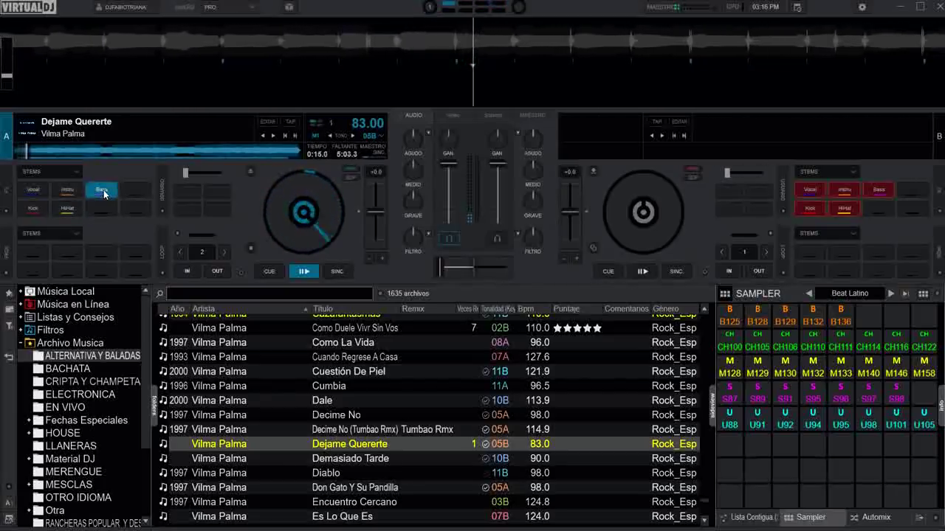
click(36, 192)
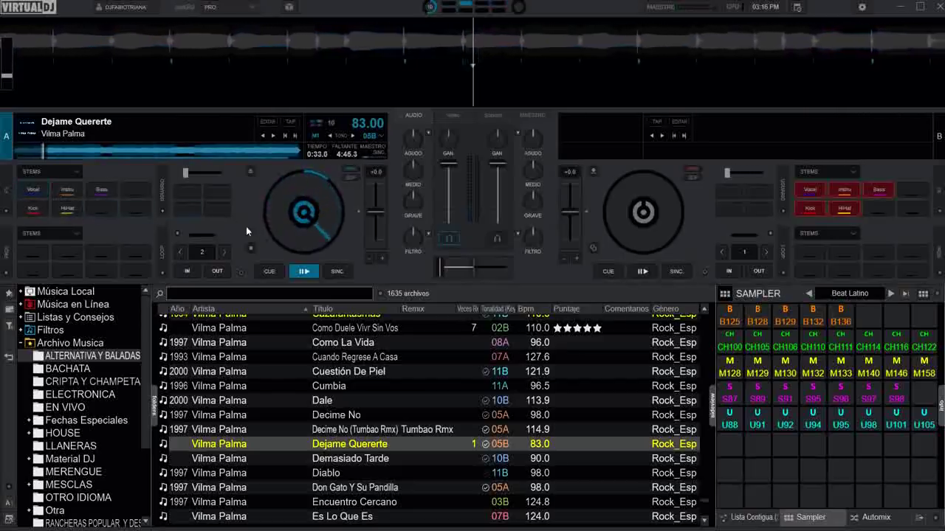
click(269, 270)
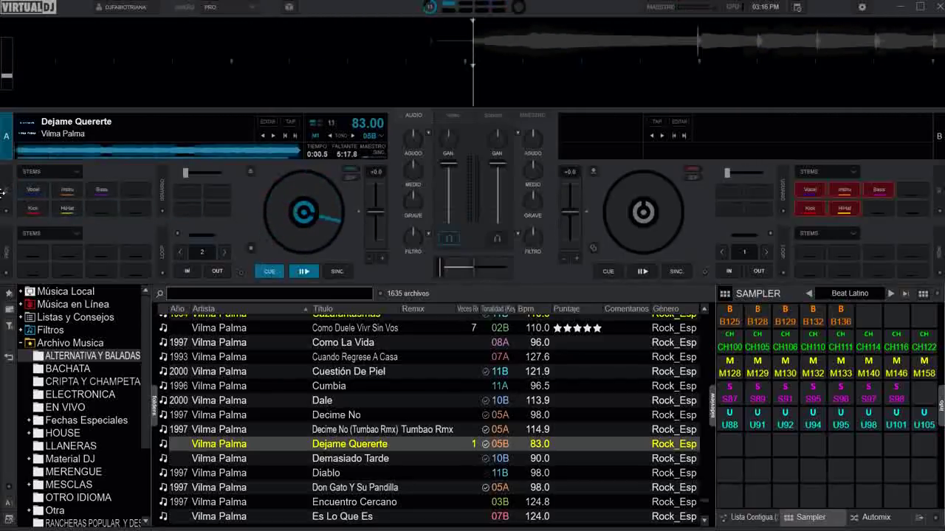
Play deck A with only the Kick stem switched on, and return the track to its cue point
click(35, 206)
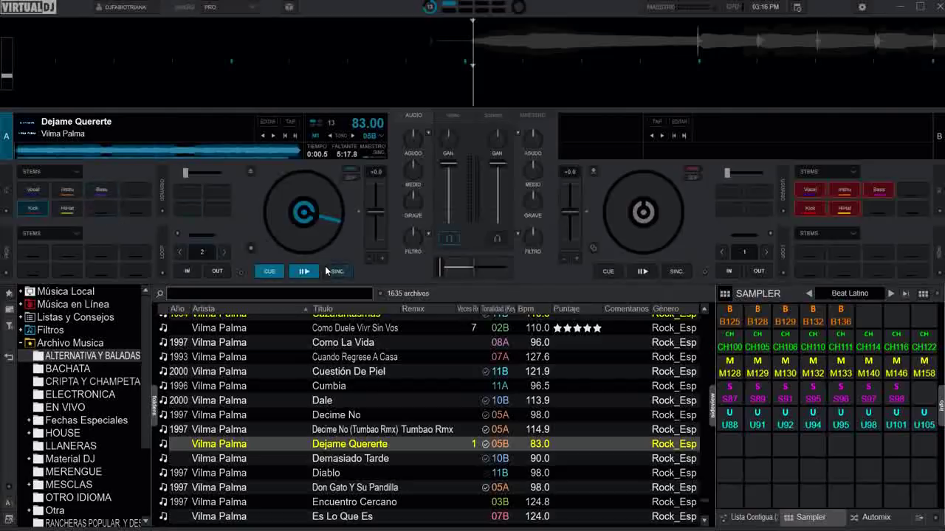
click(301, 273)
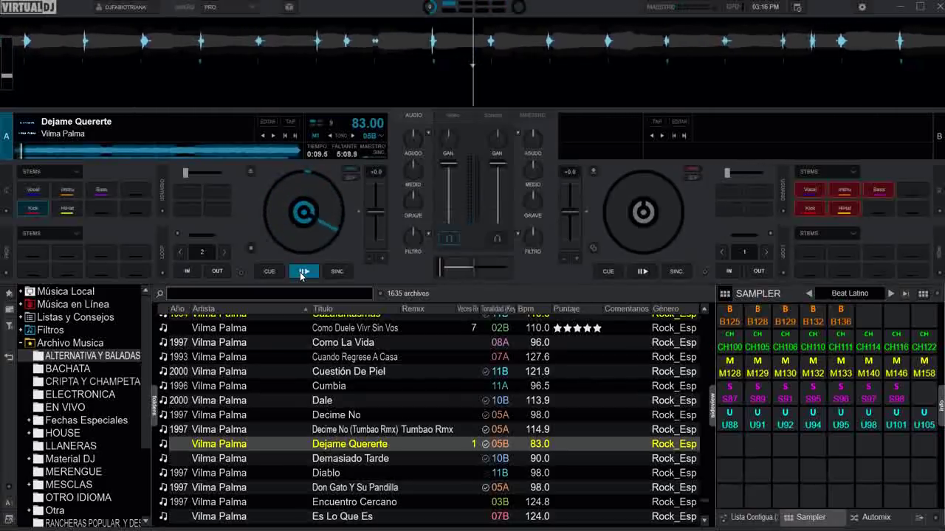
click(271, 273)
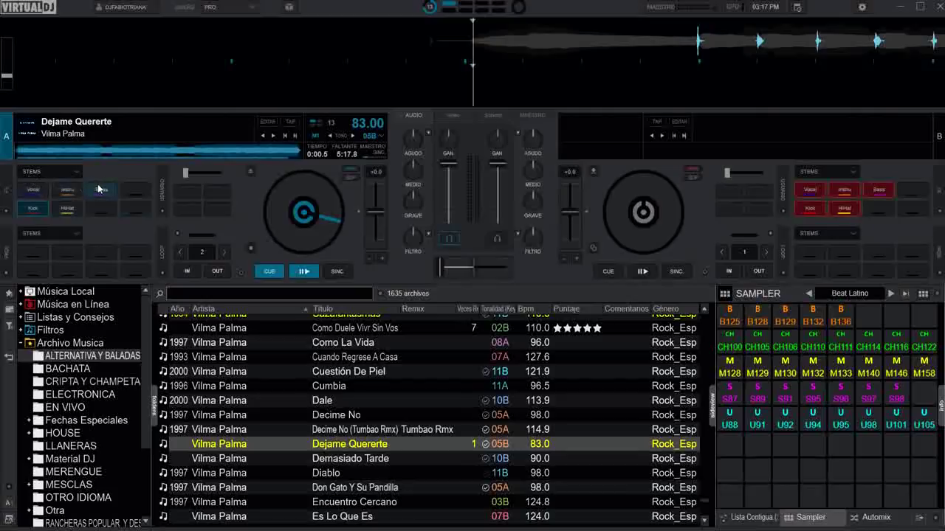
Look over deck A's pad page options without changing the page, and switch the Vocal, Instru, Bass and HiHat stems back on
click(76, 175)
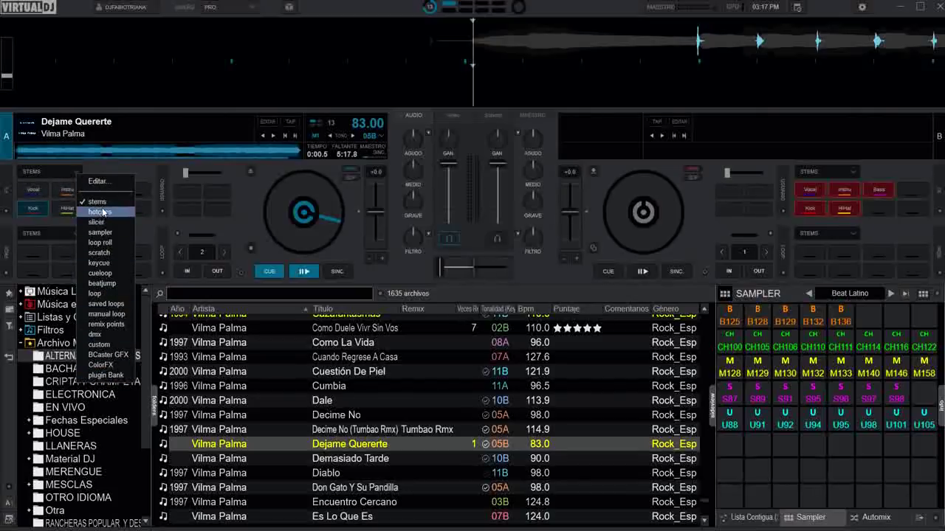
click(119, 166)
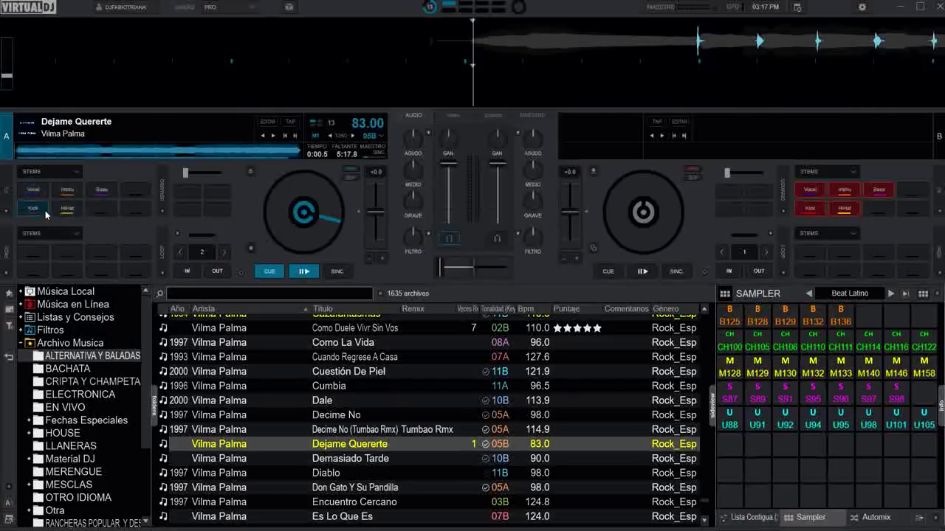
click(36, 190)
click(102, 191)
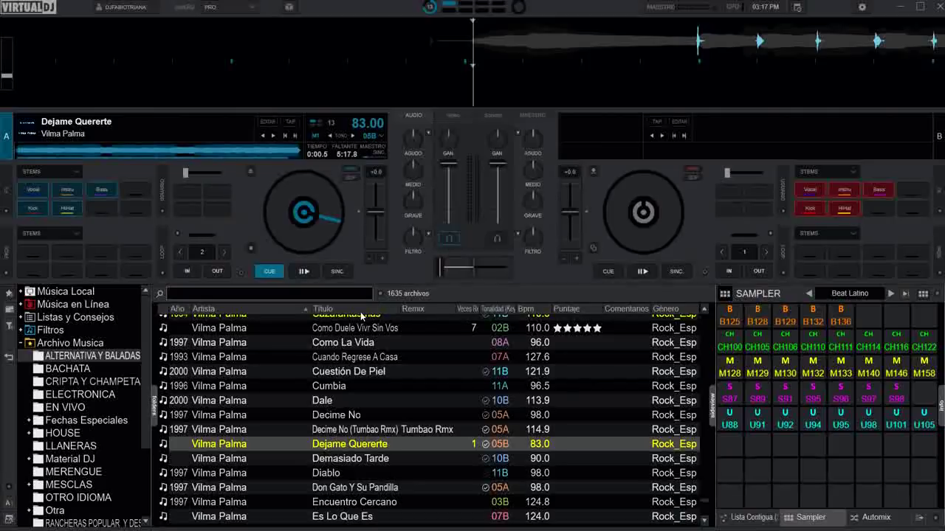
Set the advanced EQ mode to EZRemix in the equalizer controls, keeping frequency EQs on the inner channels, and confirm
click(429, 135)
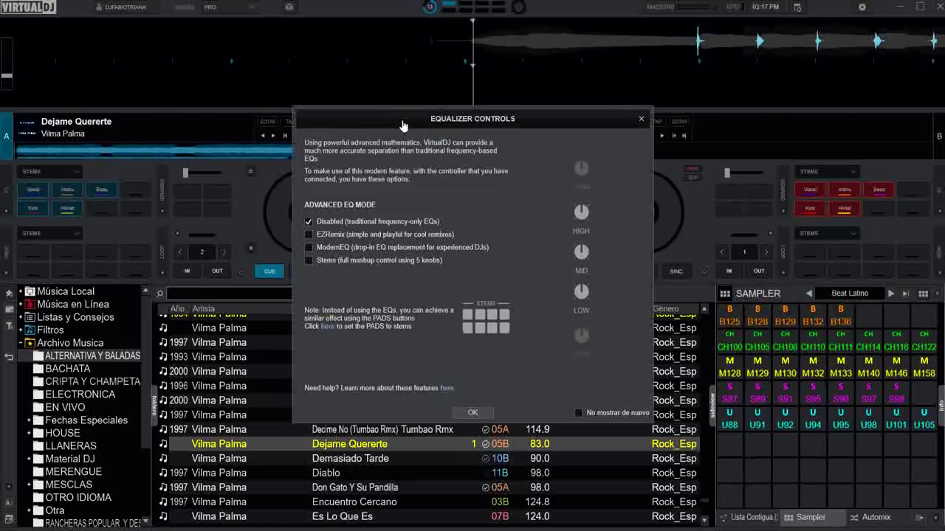
drag(403, 125, 418, 108)
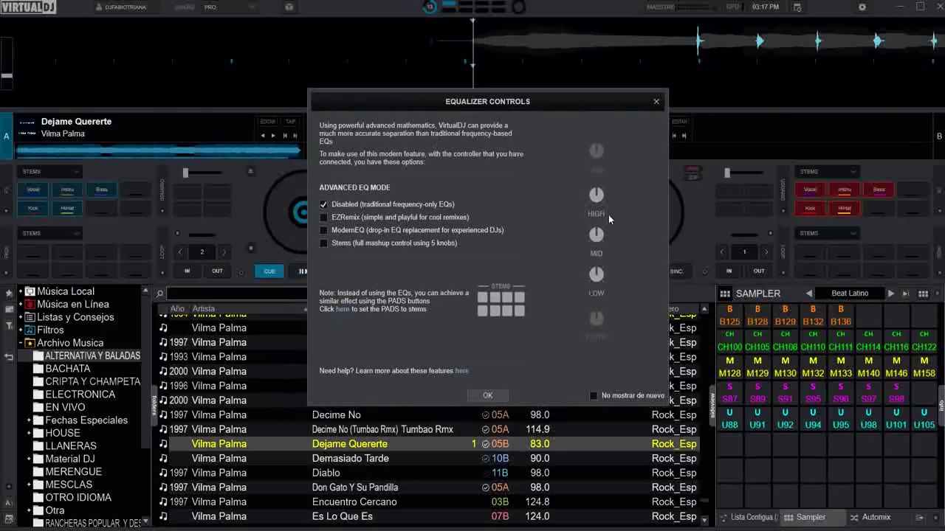
click(324, 217)
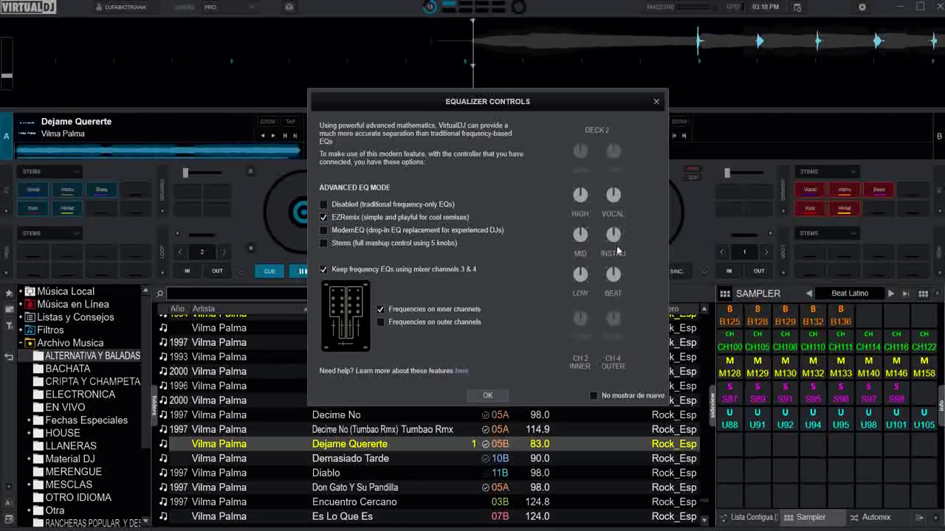
click(498, 397)
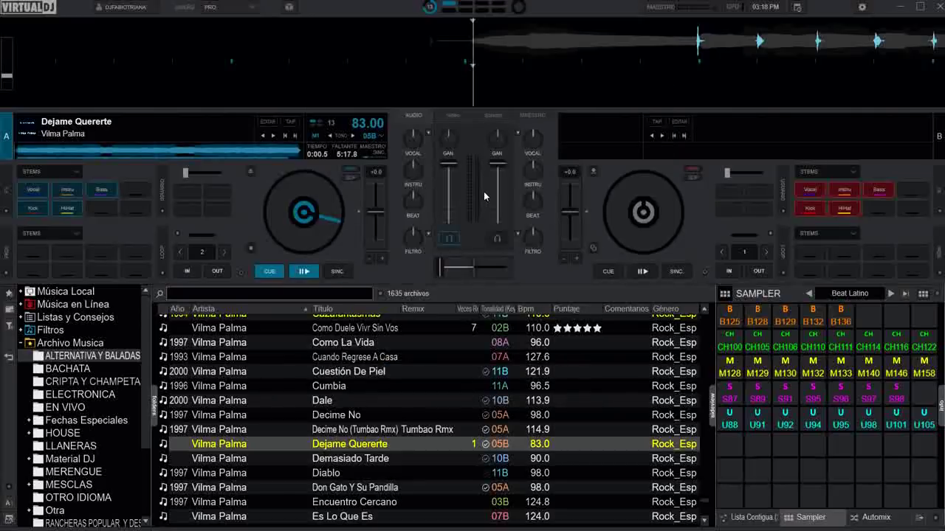
Play deck A, turn its VOCAL knob fully up and back to the middle, and return the track to its cue point
click(304, 270)
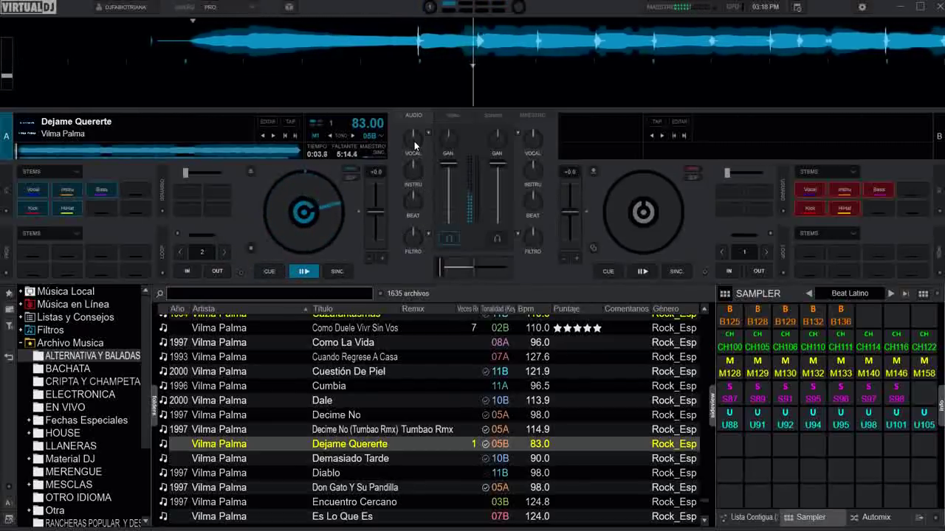
drag(414, 116, 418, 80)
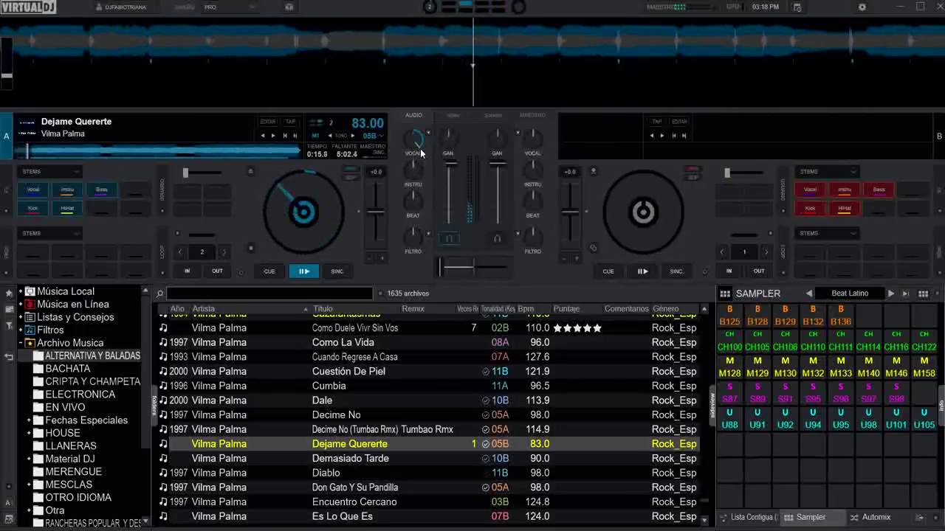
drag(415, 152, 412, 160)
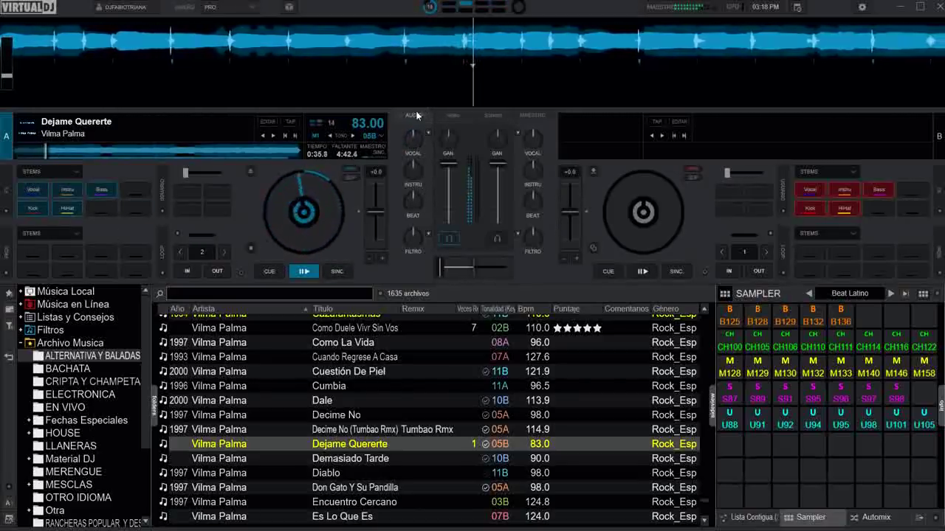
click(270, 272)
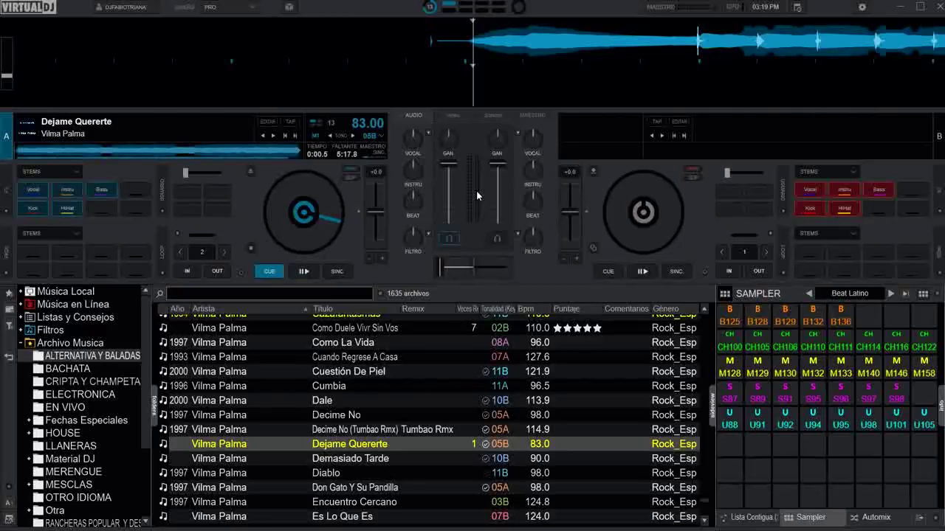
Set the advanced EQ mode to ModernEQ in the equalizer controls, confirm, and start playing deck A
click(428, 134)
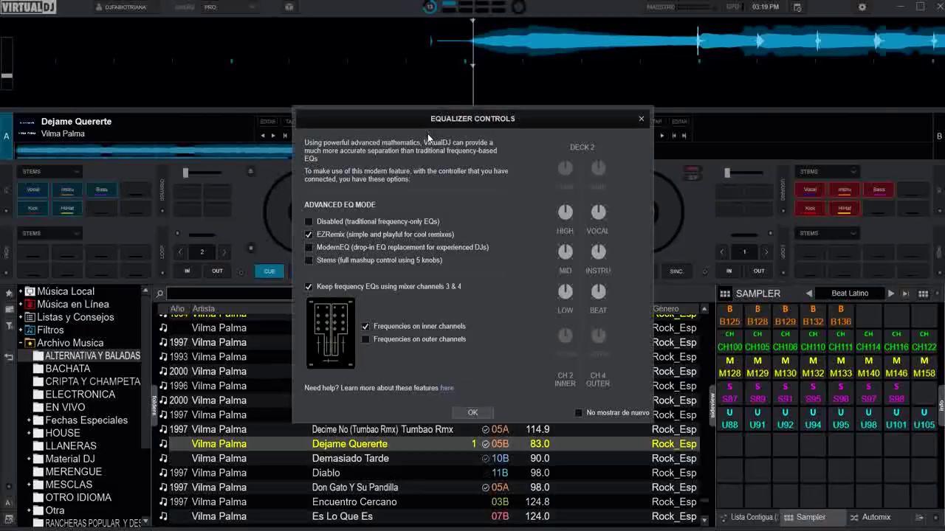
click(308, 247)
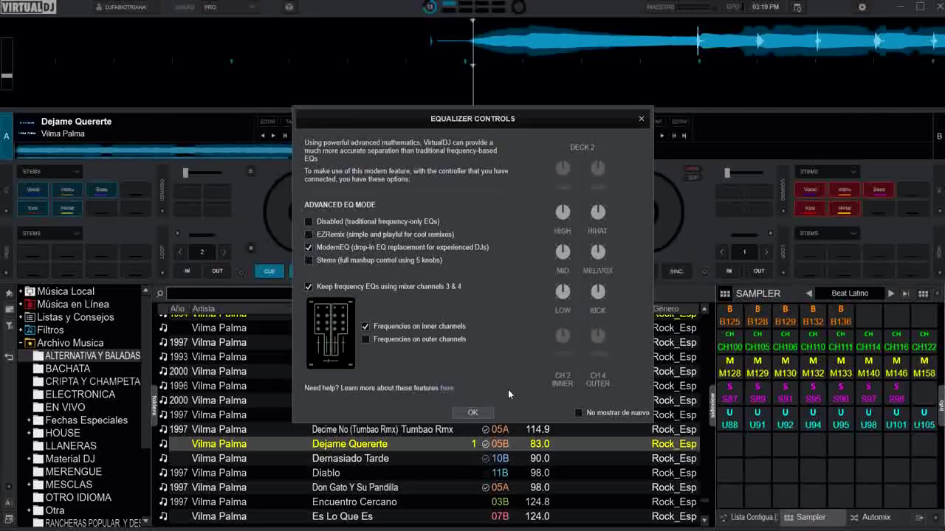
click(473, 413)
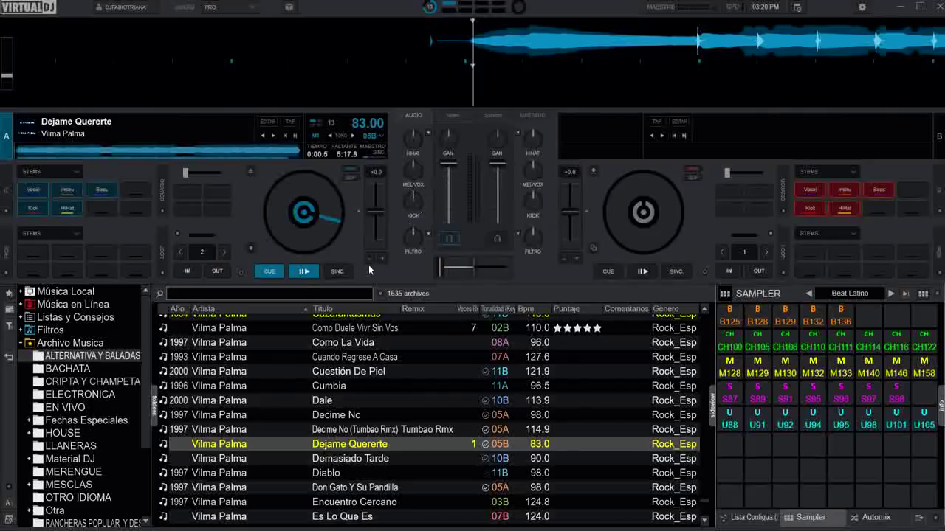
click(304, 272)
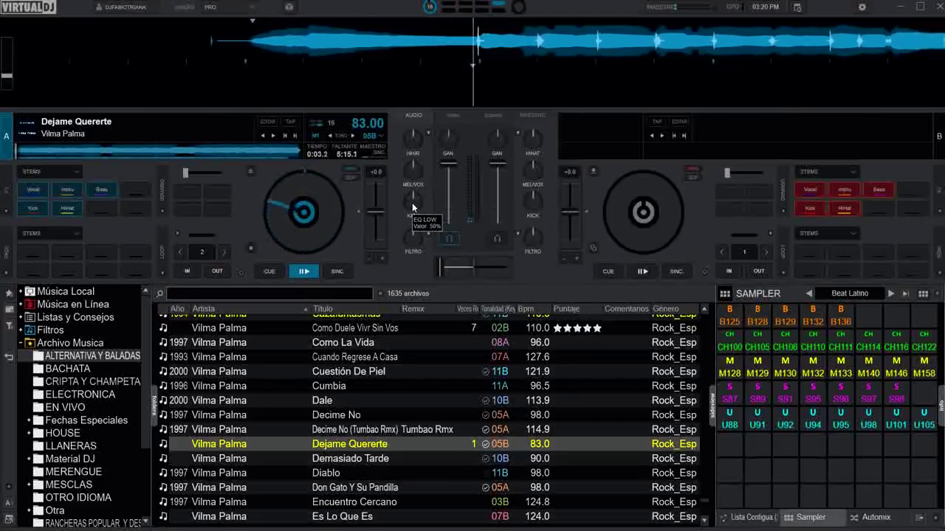
Turn deck A's KICK knob fully down and then fully up during playback, and return the track to its cue point
drag(413, 207, 405, 220)
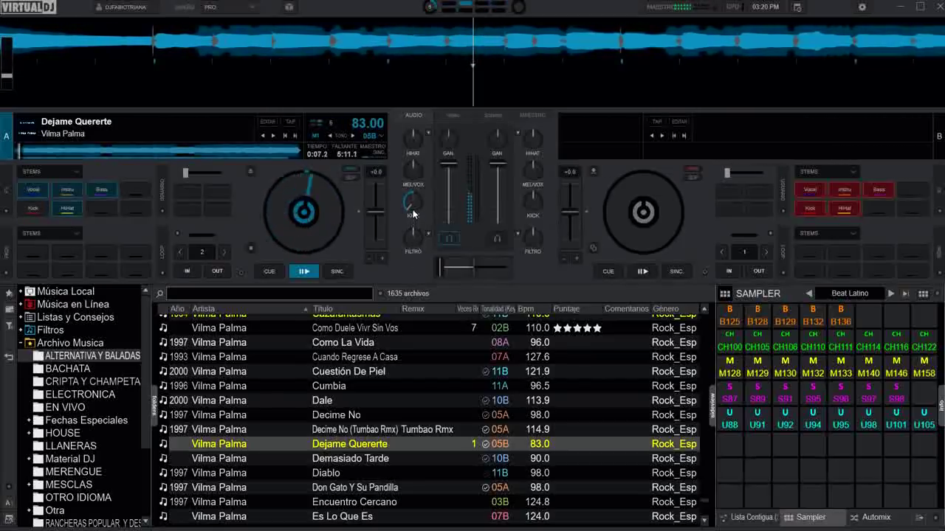
drag(412, 208, 411, 143)
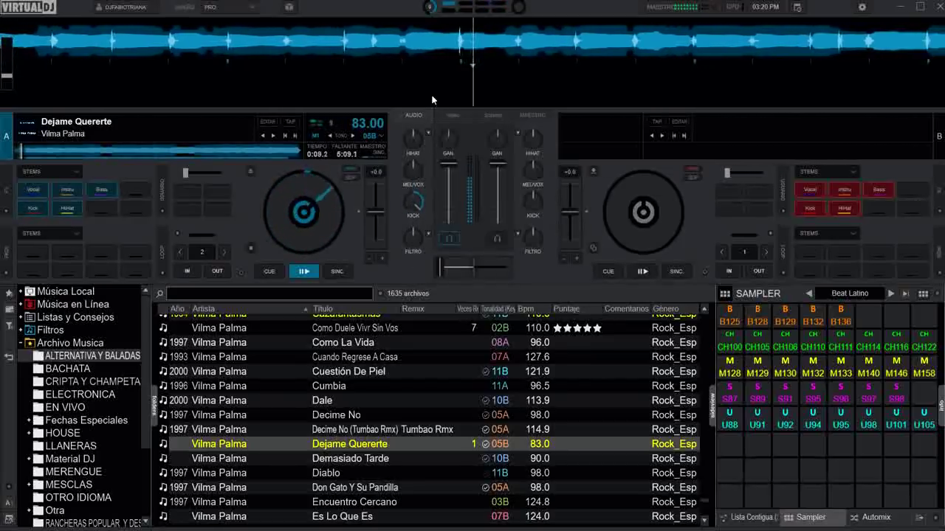
click(269, 272)
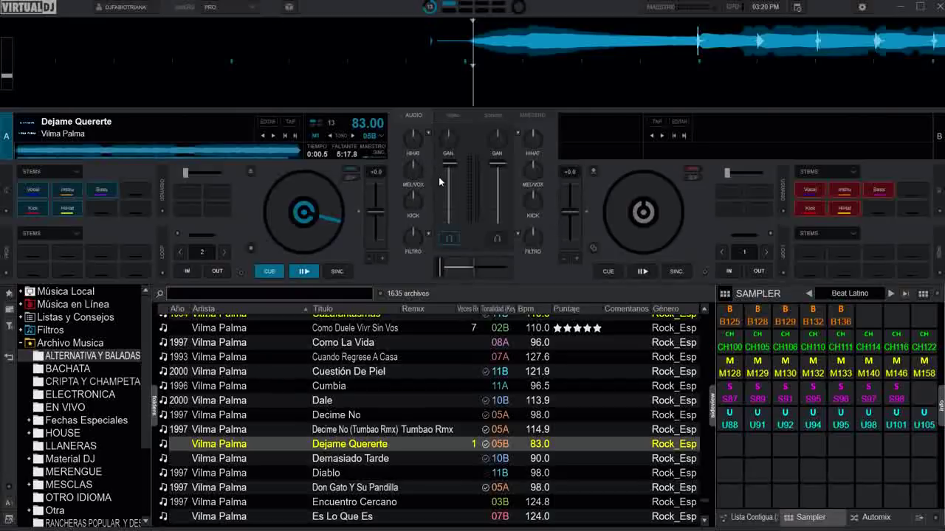
Play deck A, turn its MEL/VOX knob fully down and then fully up, and return the track to its cue point
click(303, 272)
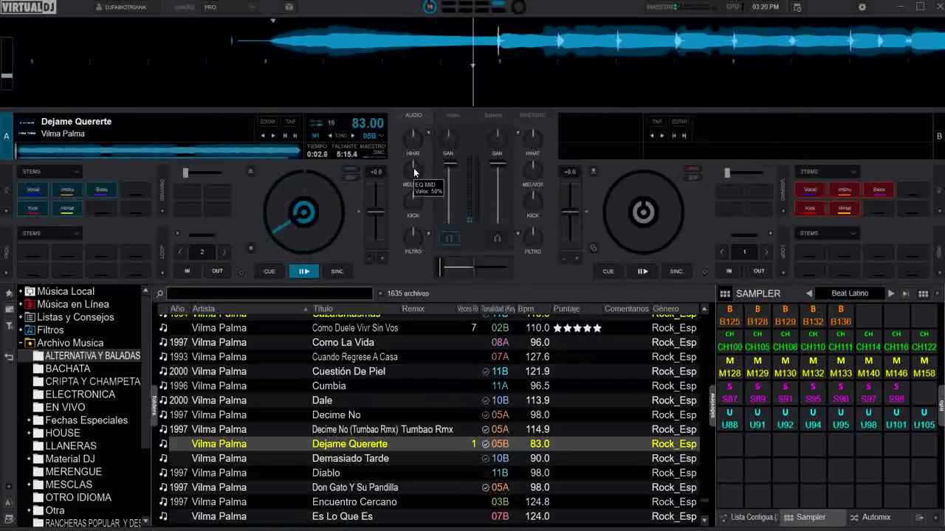
drag(413, 169, 414, 229)
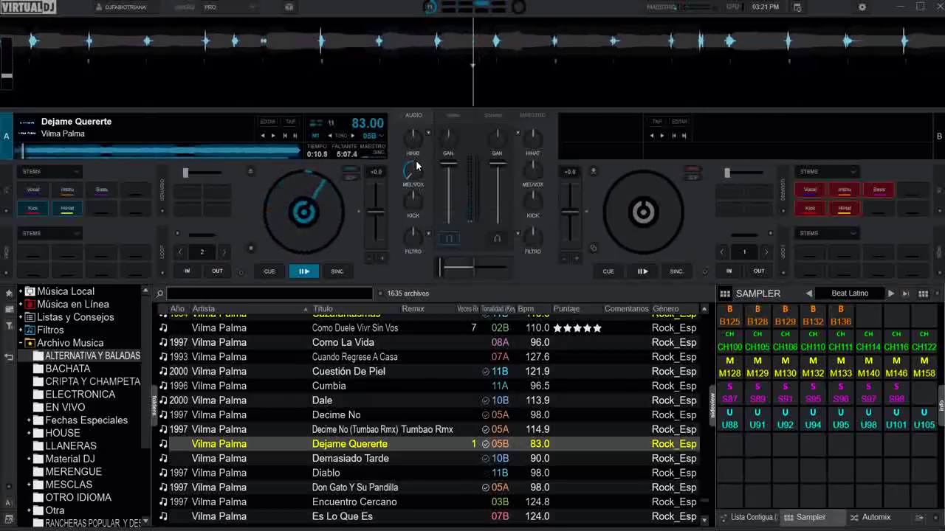
drag(413, 177, 417, 163)
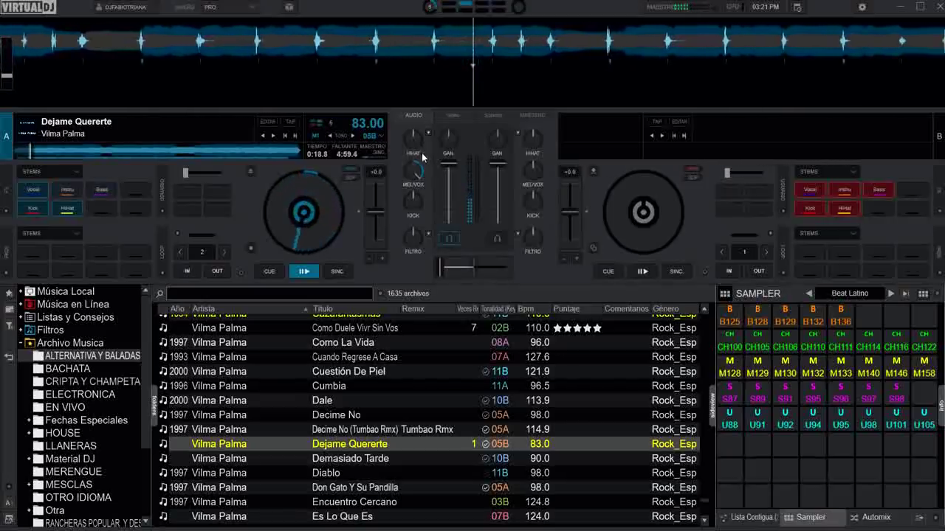
mouse_move(417, 174)
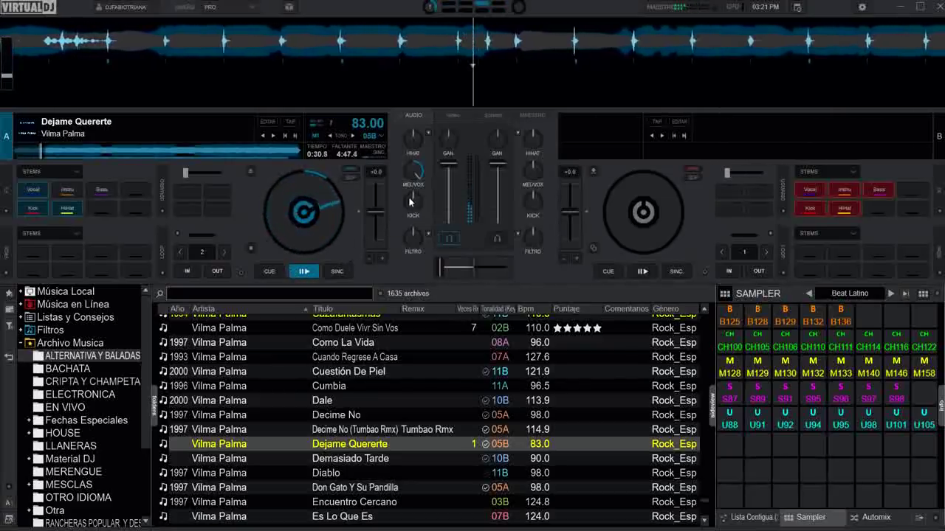
click(269, 271)
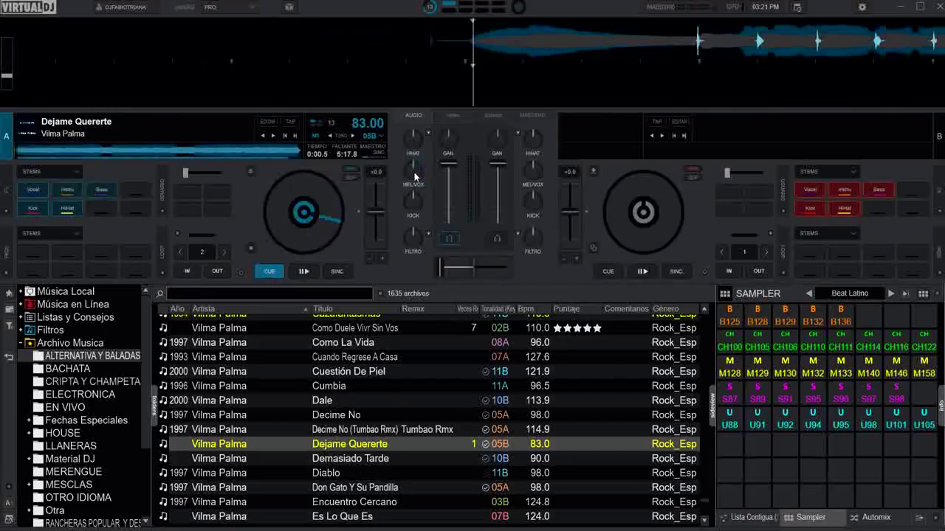
Play deck A, turn its HIHAT knob fully up and then fully down, and return the track to its cue point
click(303, 271)
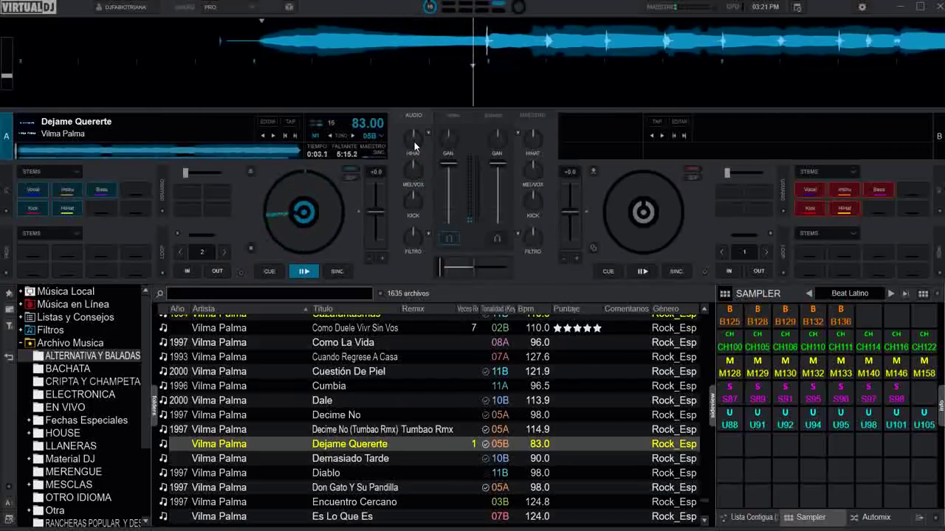
drag(414, 142, 418, 104)
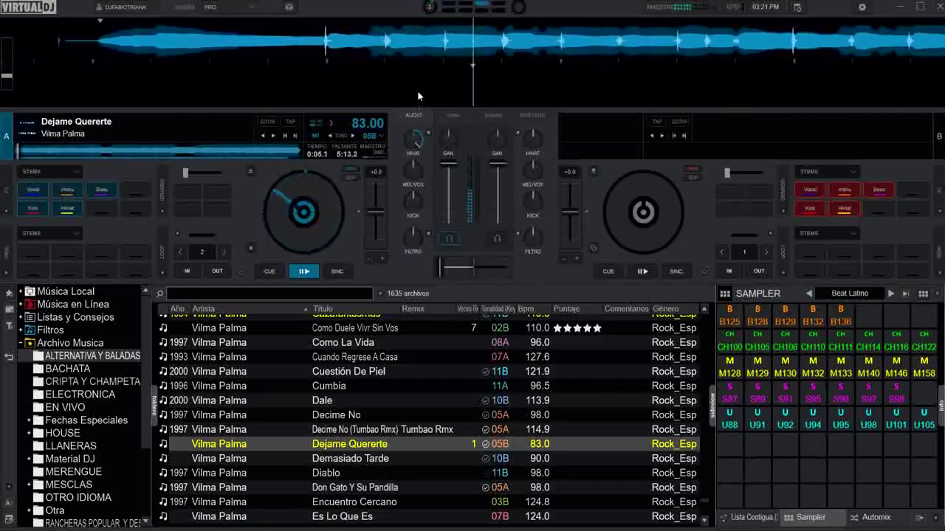
drag(414, 151, 415, 262)
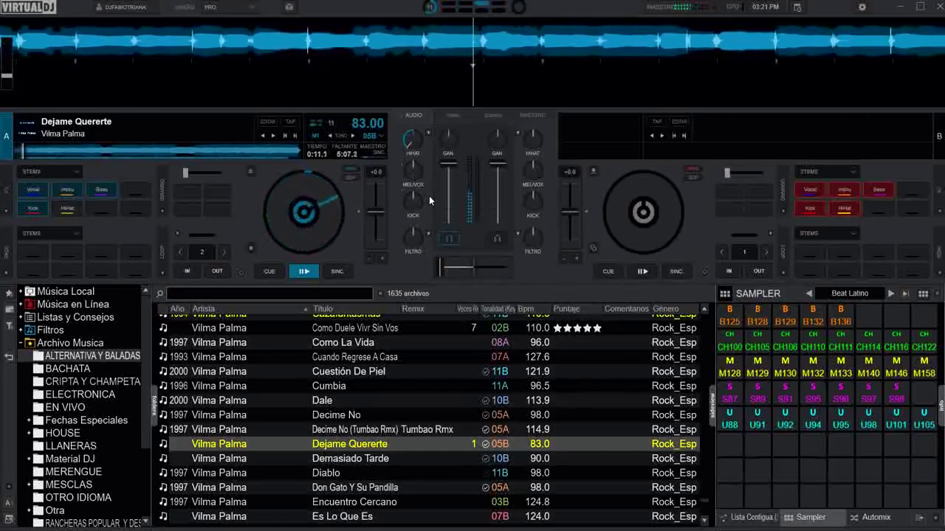
click(269, 271)
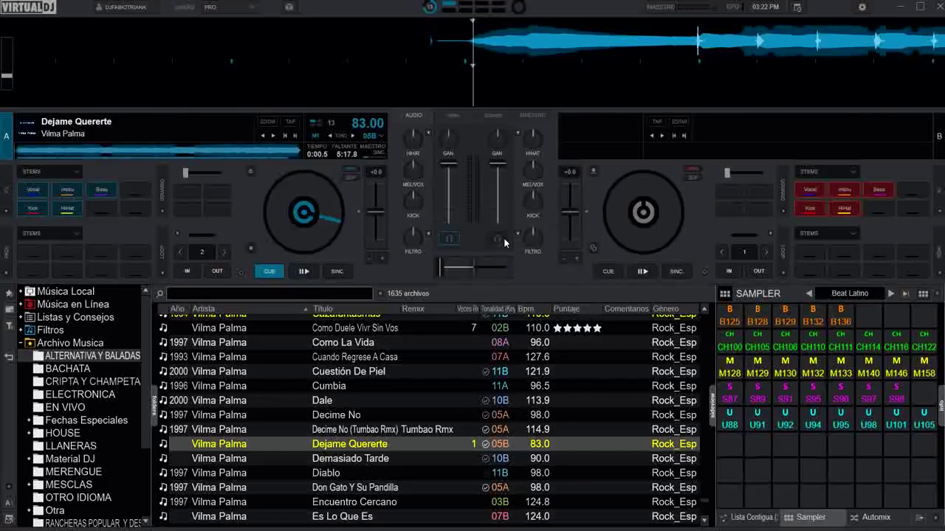
Set the advanced EQ mode to Stems in the equalizer controls, confirm, and recheck the five-knob layout for the outer channels
click(428, 134)
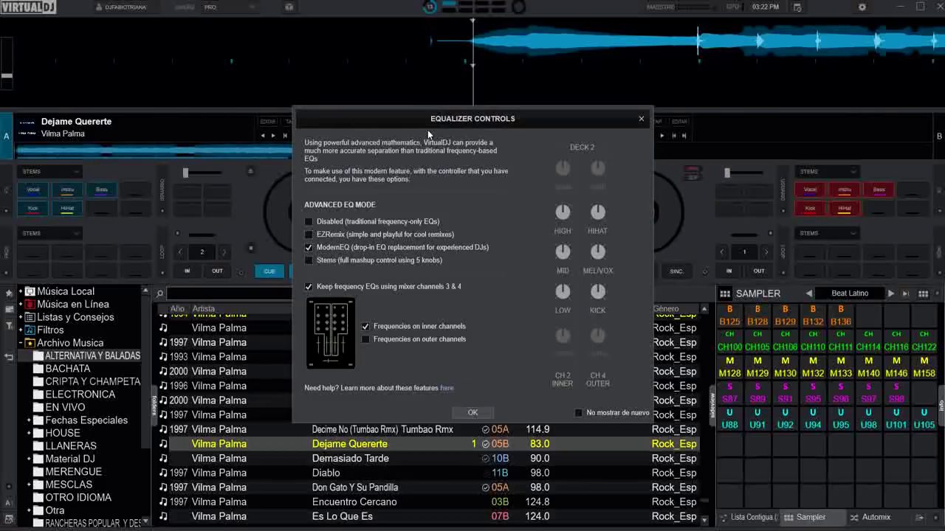
click(310, 261)
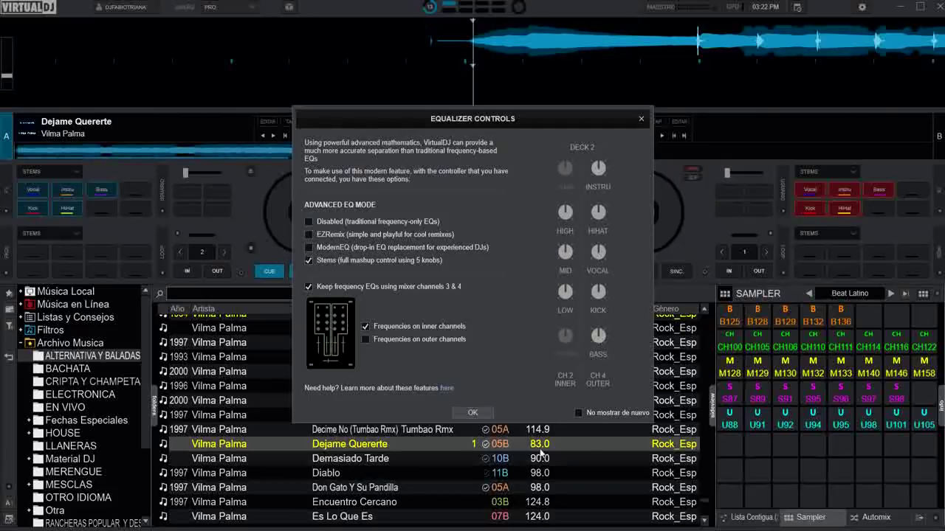
click(473, 413)
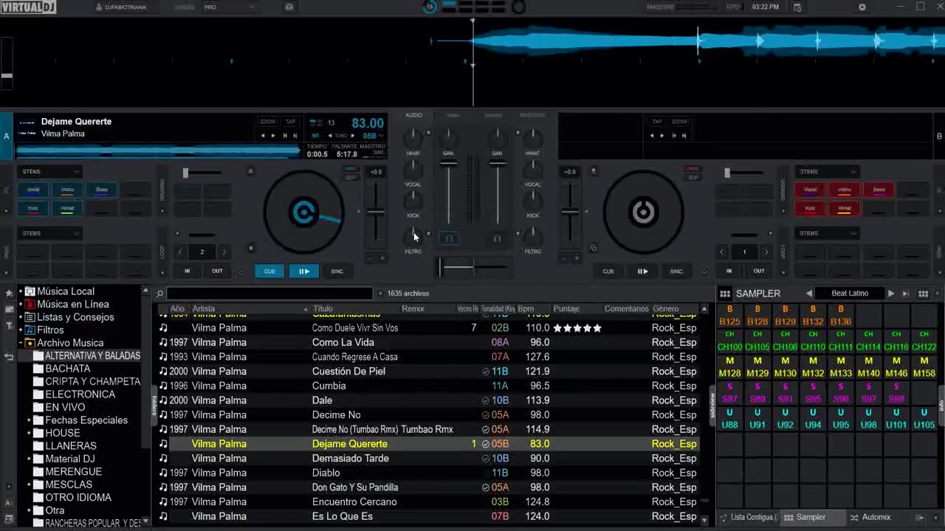
mouse_move(414, 232)
click(428, 134)
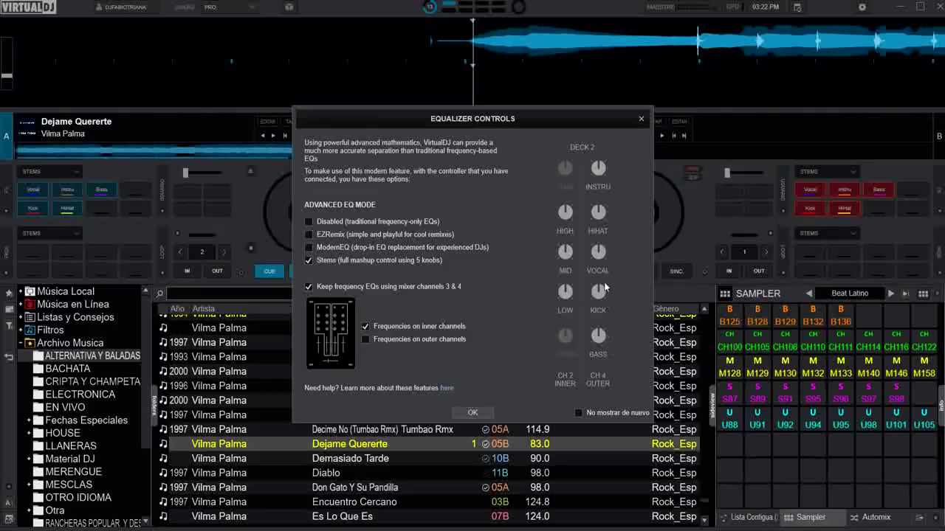
click(472, 413)
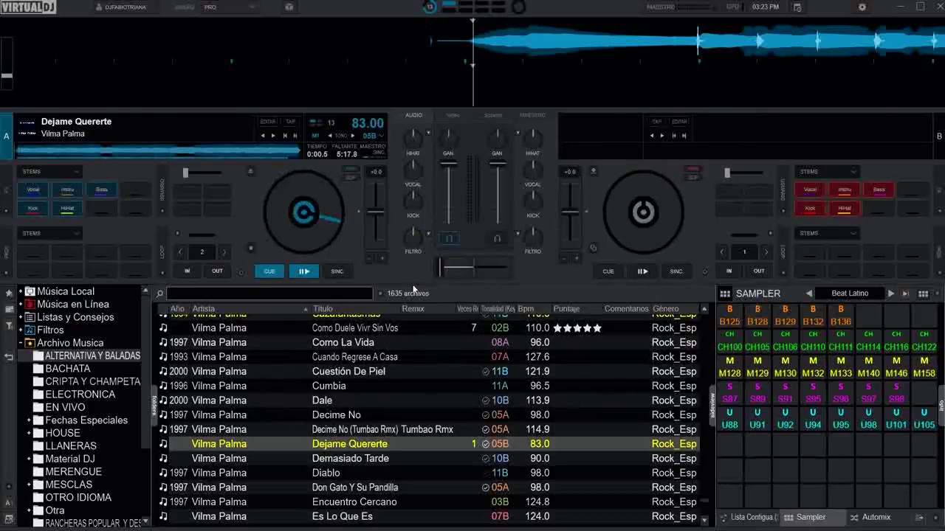
Play deck A with its HIHAT knob fully down and VOCAL knob fully up, and return the track to its cue point
click(313, 272)
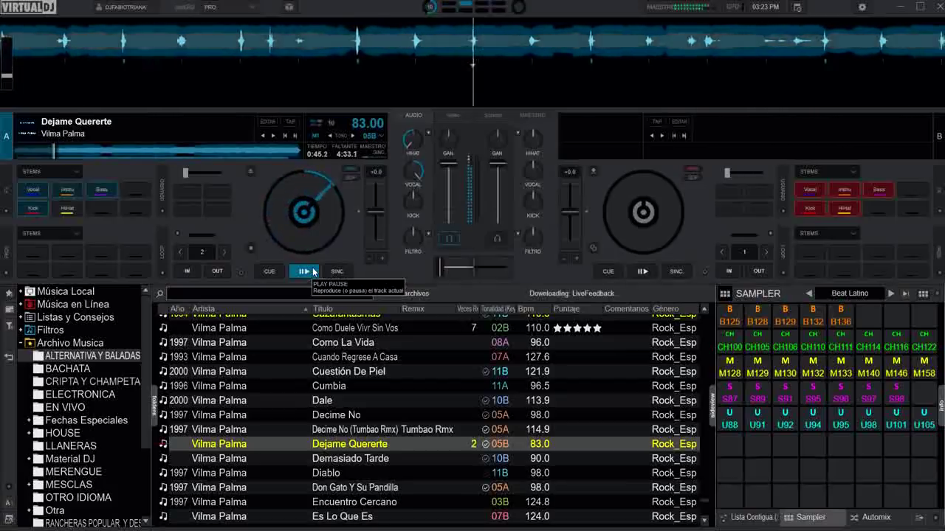
click(273, 273)
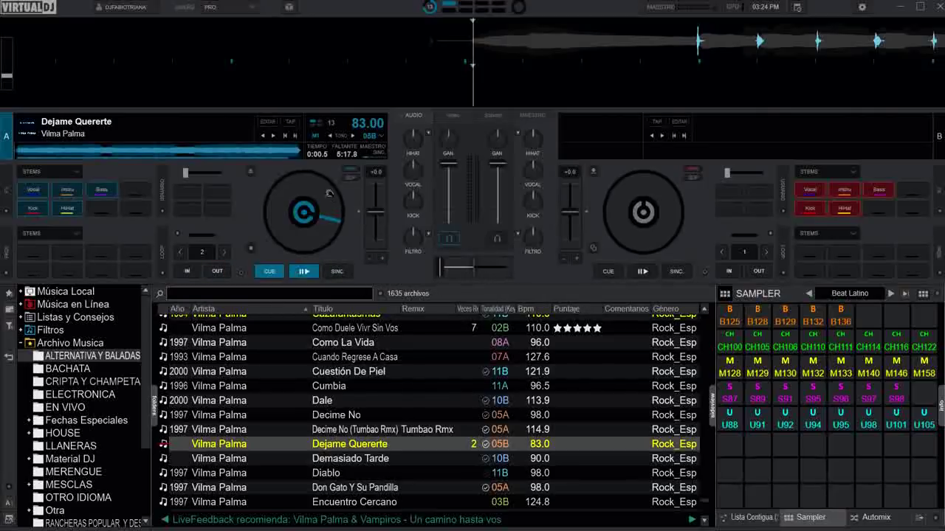
Switch through the Disabled, EZRemix, ModernEQ and Stems modes in the equalizer controls to compare how deck A's knobs are assigned
click(428, 136)
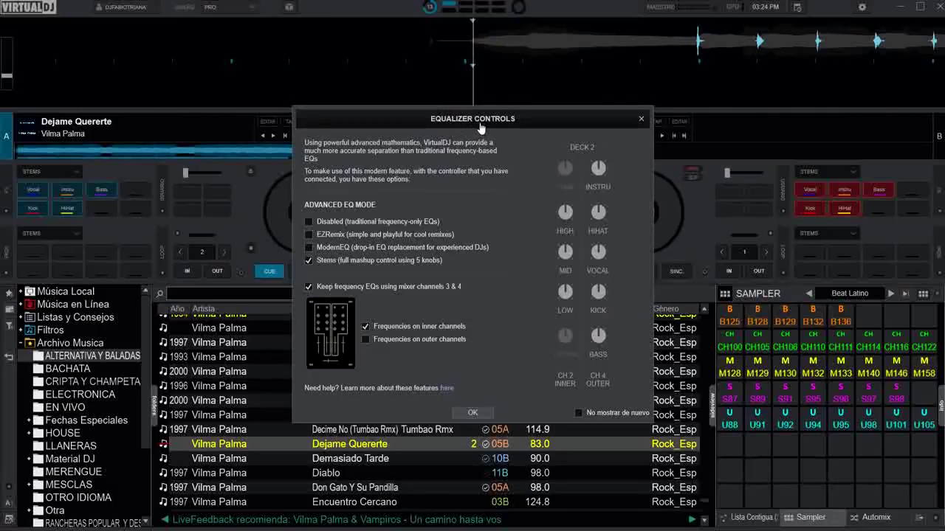
drag(475, 131, 625, 142)
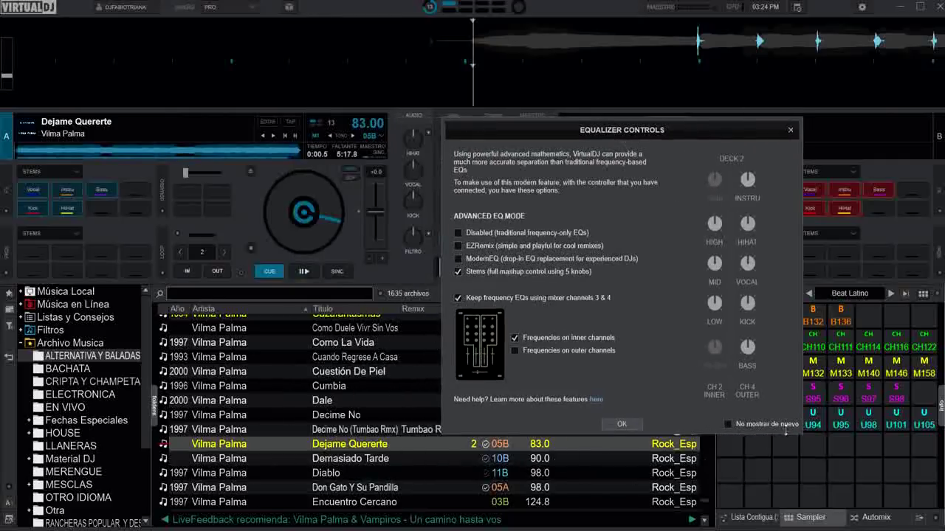
click(458, 233)
click(458, 246)
click(459, 258)
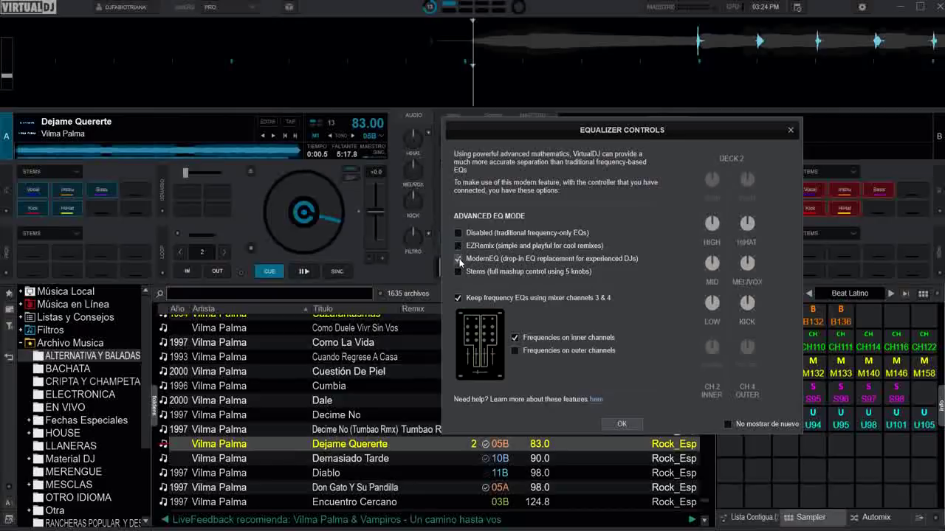
click(457, 271)
click(458, 233)
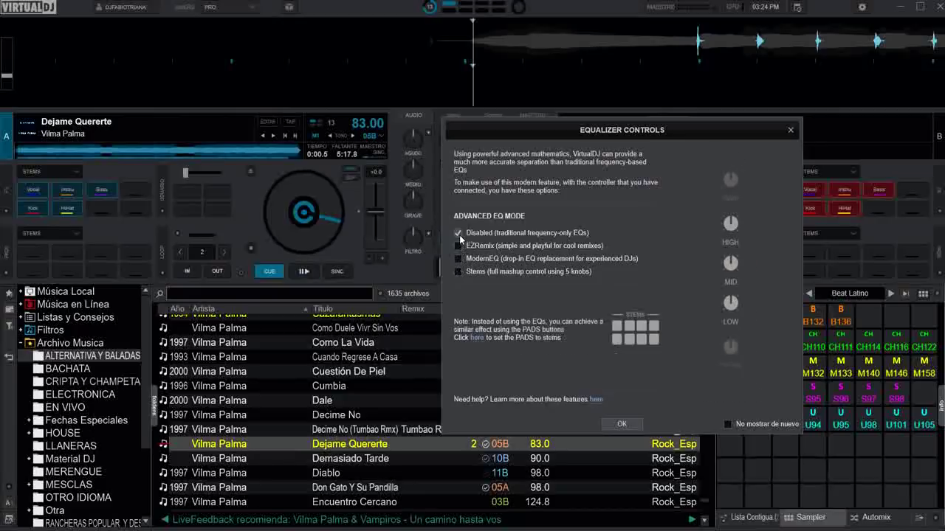
click(457, 246)
click(458, 258)
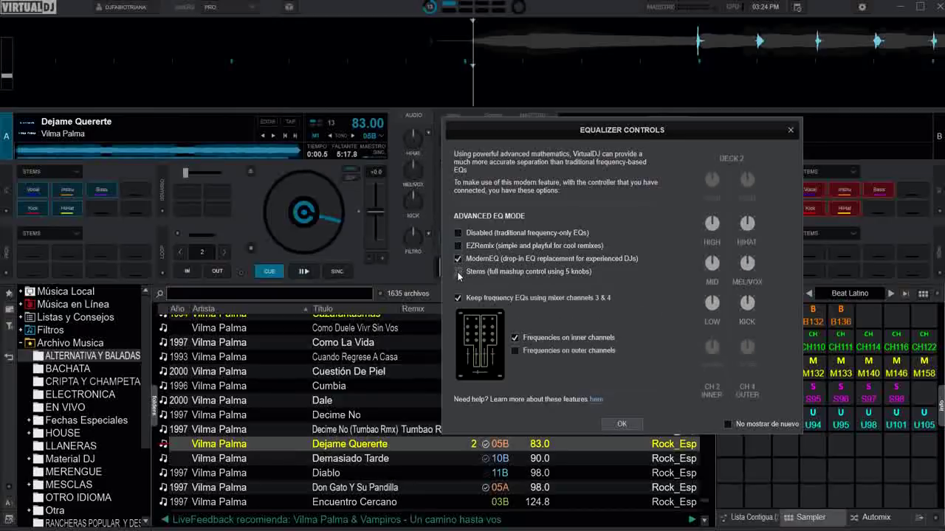
click(457, 233)
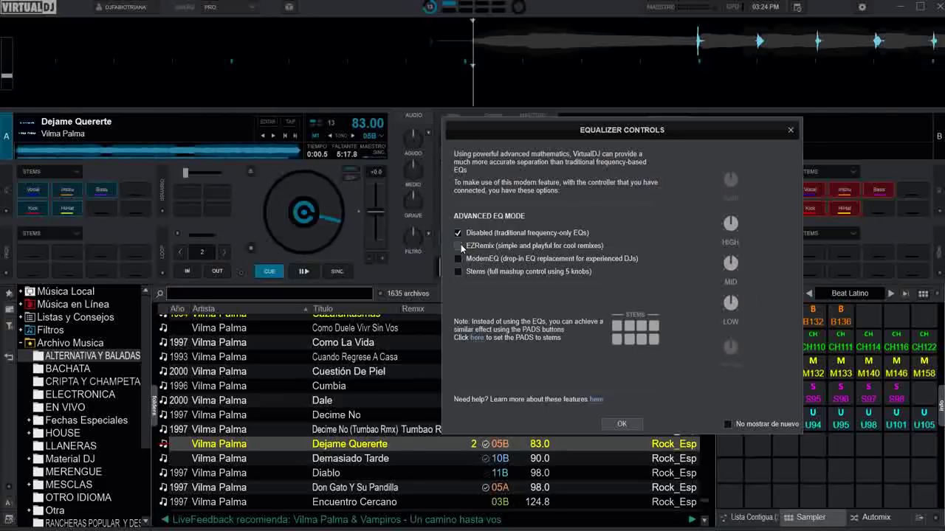
click(458, 245)
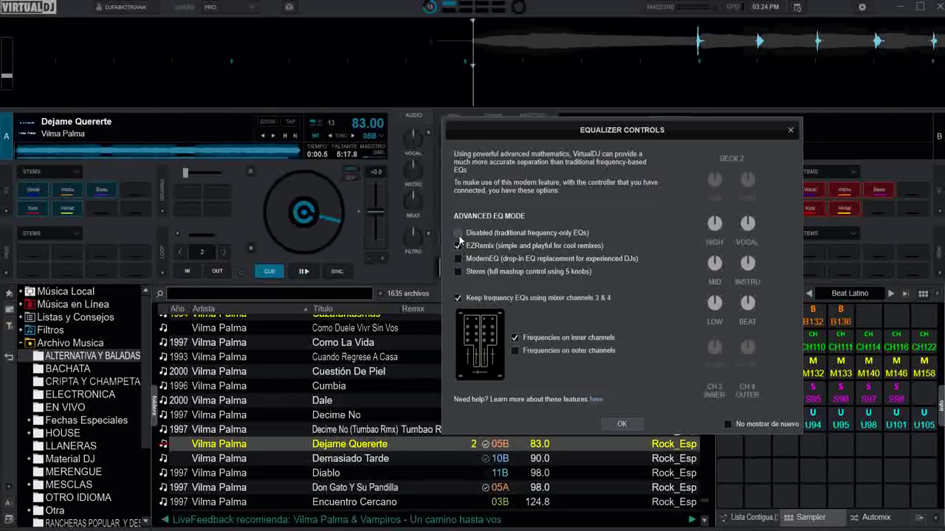
Set the advanced EQ mode to Disabled (traditional frequency-only EQs) and reposition the equalizer controls dialog over the mixer
click(457, 233)
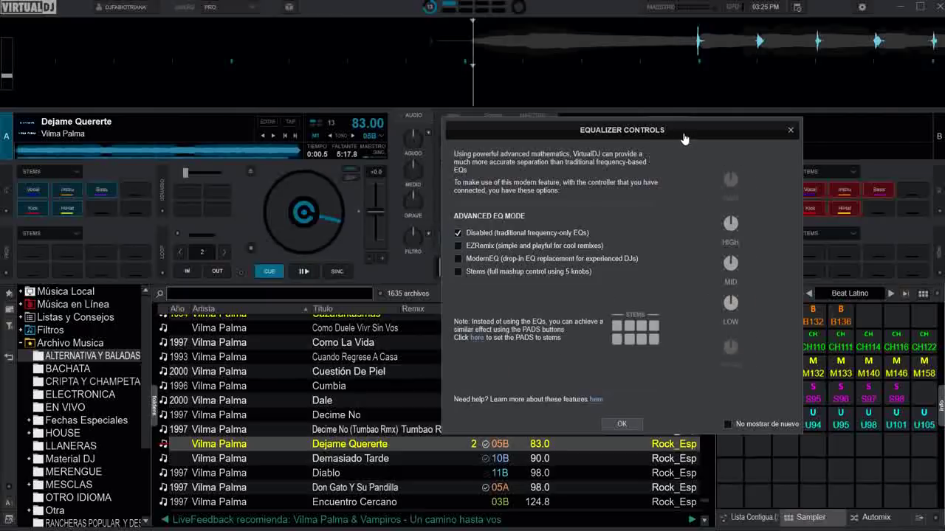
drag(687, 133, 493, 136)
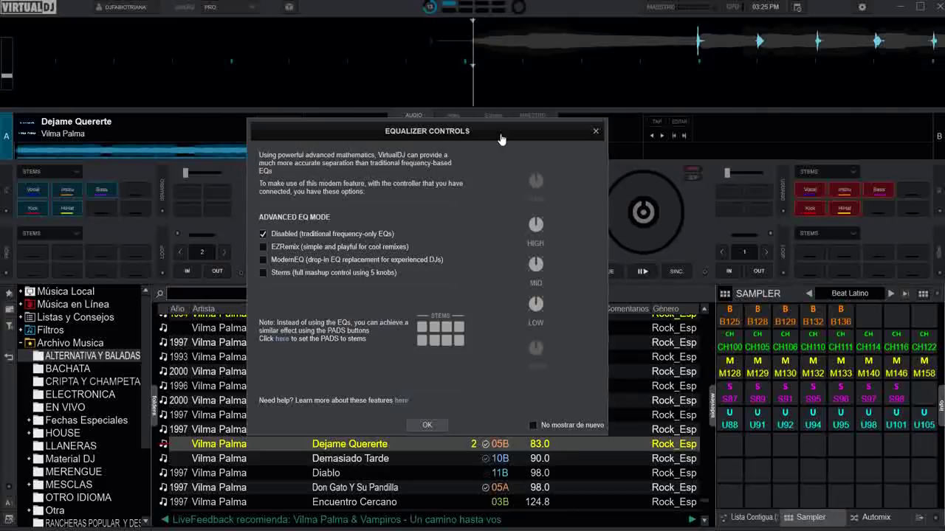
drag(500, 139, 556, 104)
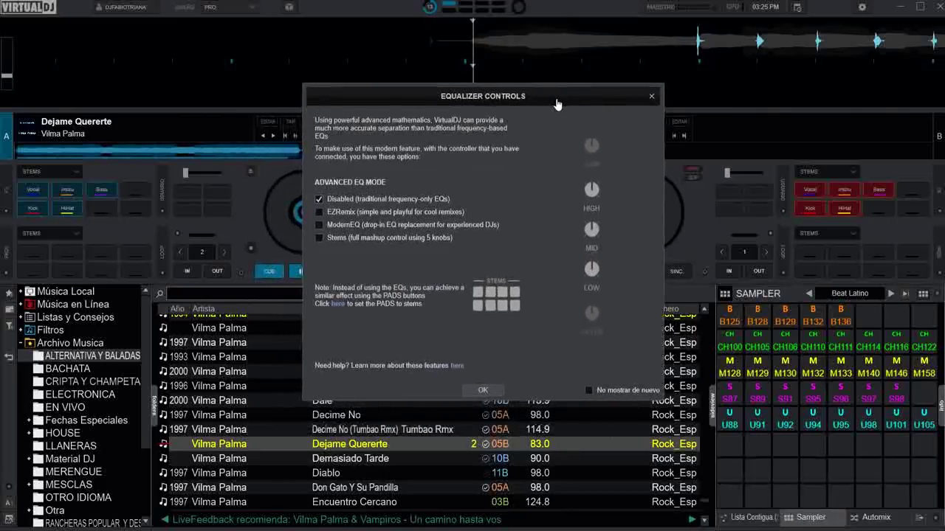